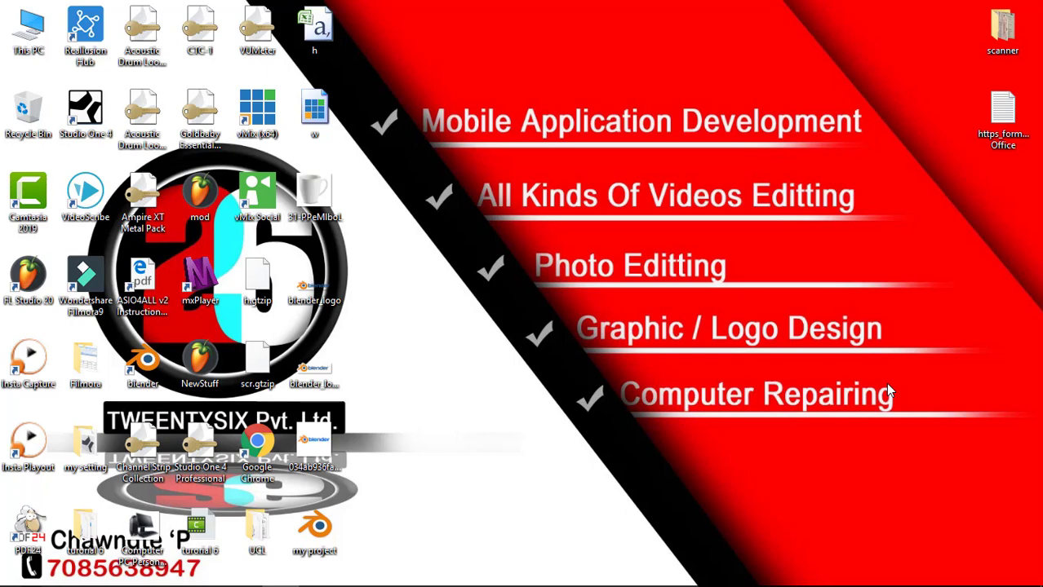
Step: Refresh the desktop repeatedly from its right-click menu
right_click(790, 181)
left_click(822, 227)
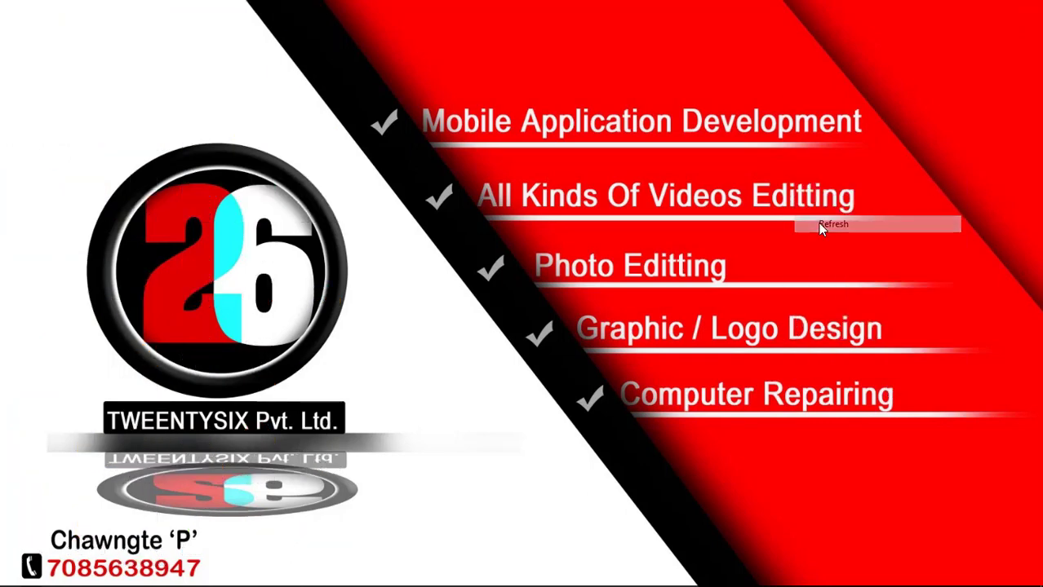
right_click(716, 144)
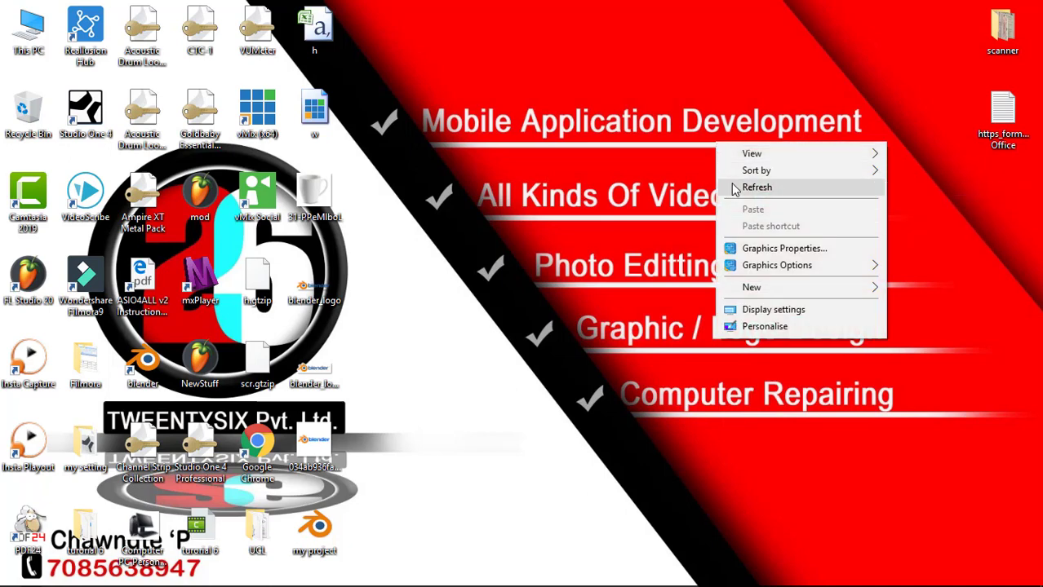
left_click(738, 187)
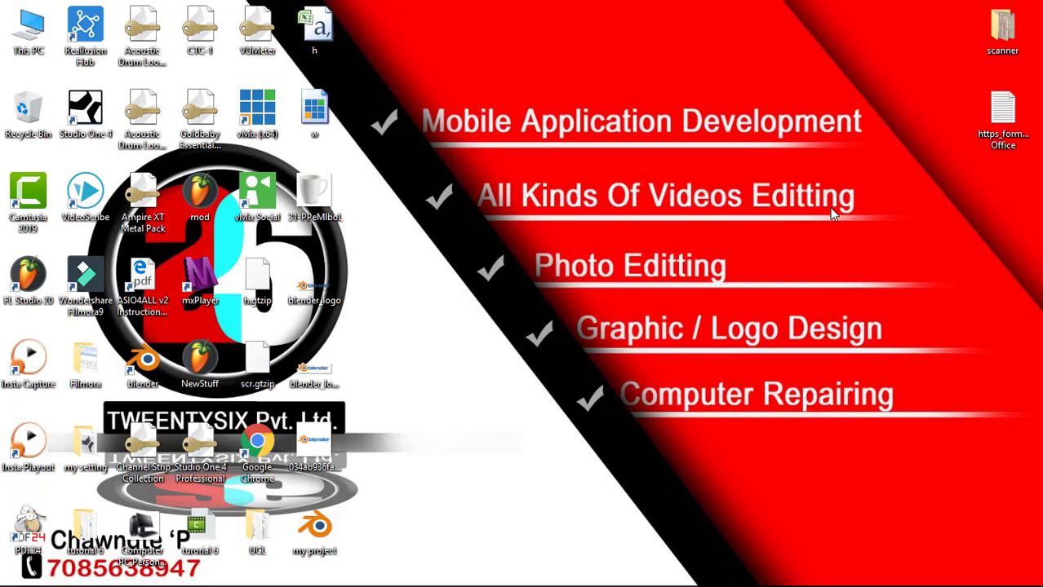
right_click(827, 134)
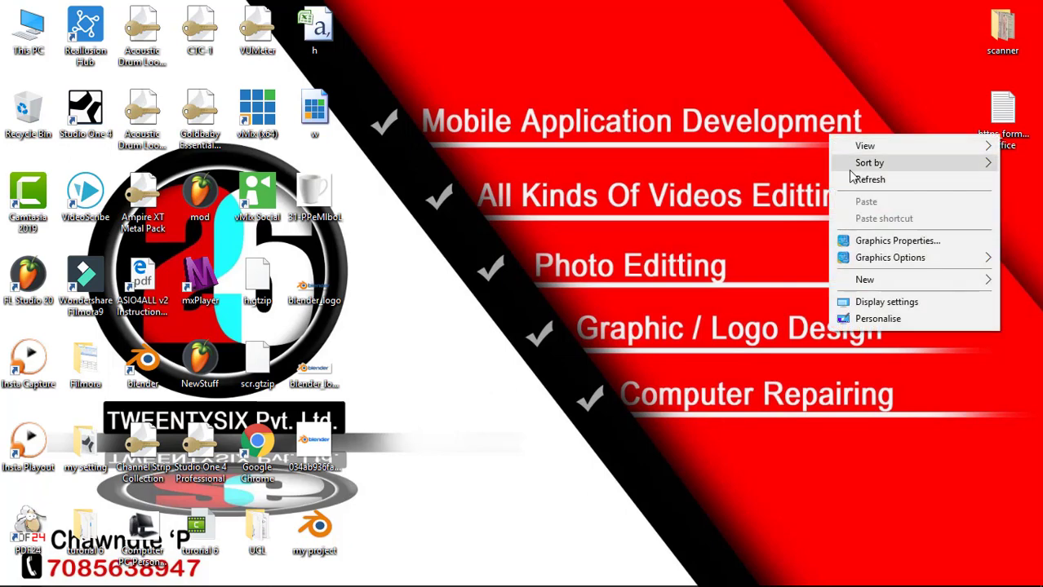
left_click(855, 179)
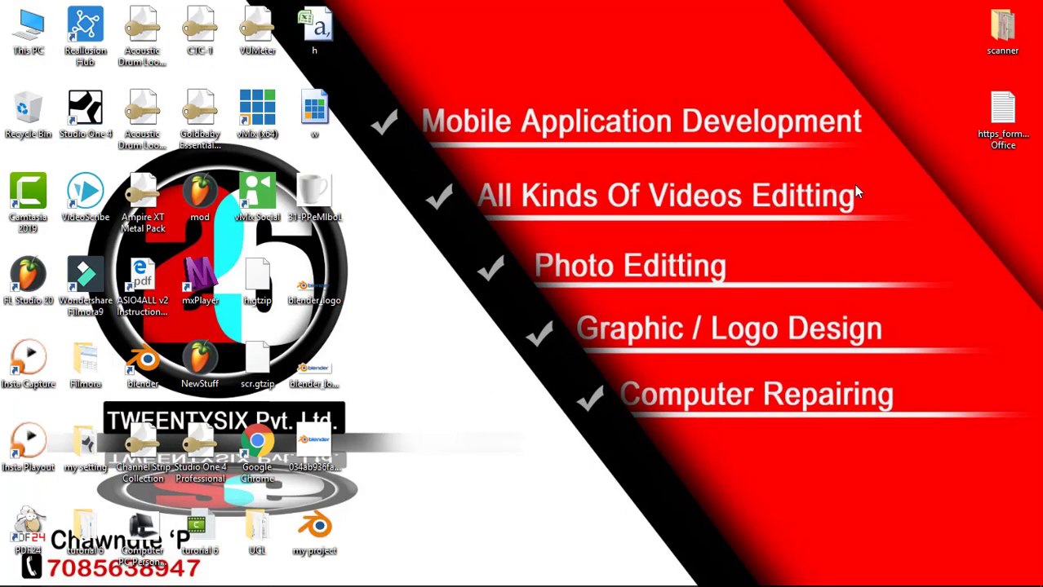
right_click(854, 184)
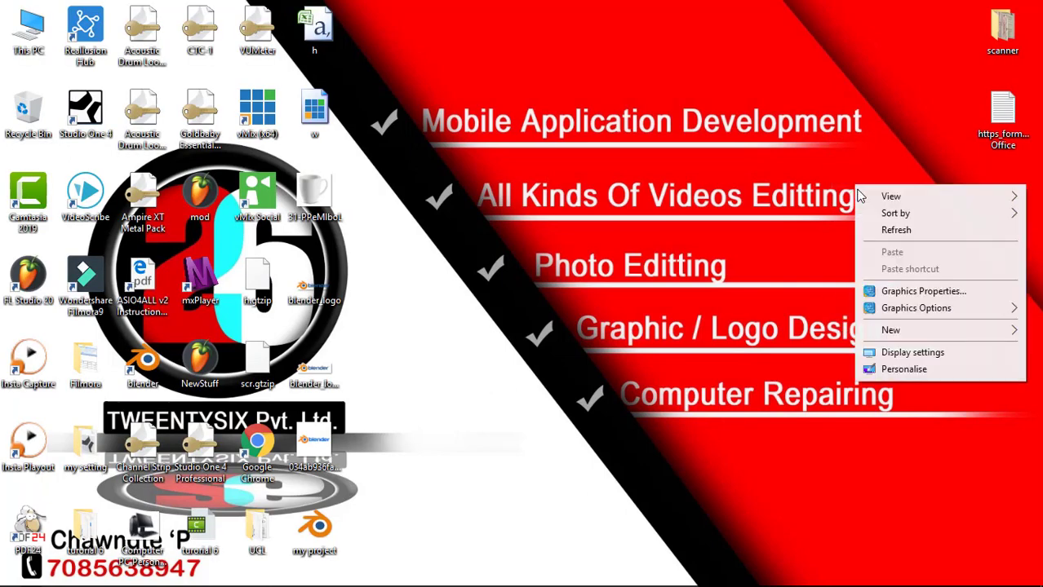
left_click(873, 230)
right_click(839, 97)
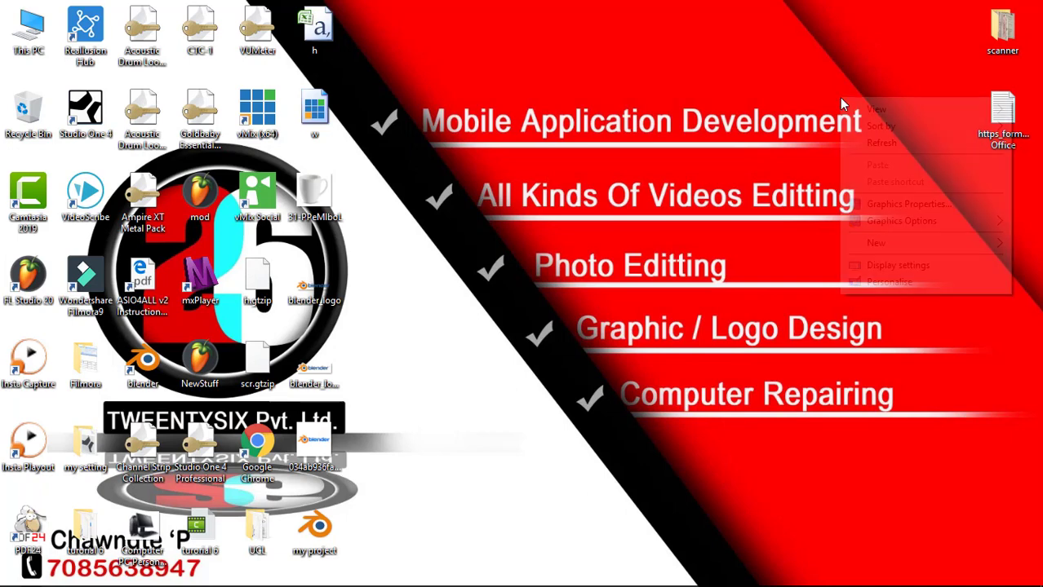
left_click(860, 144)
right_click(861, 145)
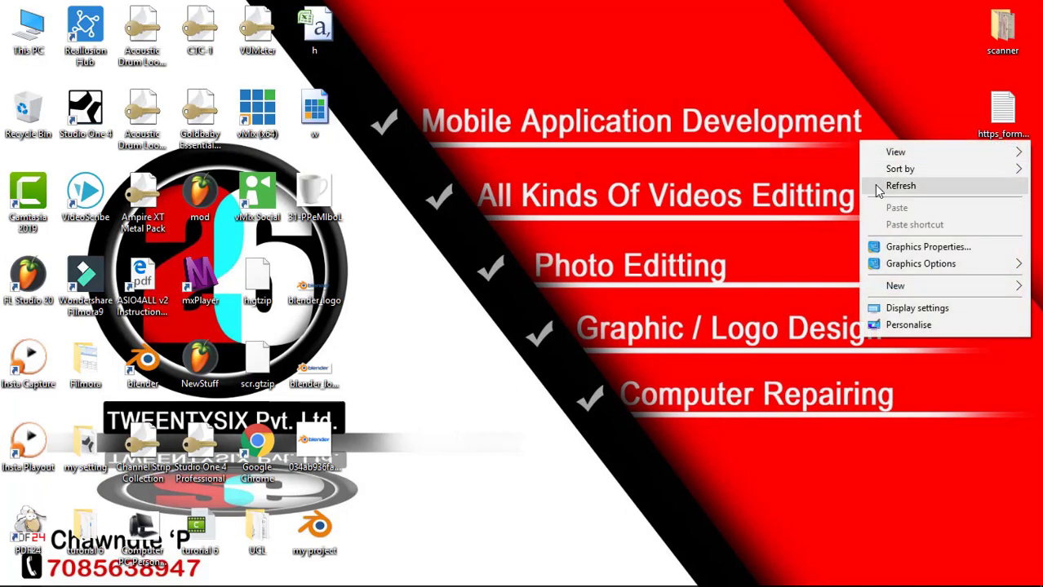
left_click(876, 187)
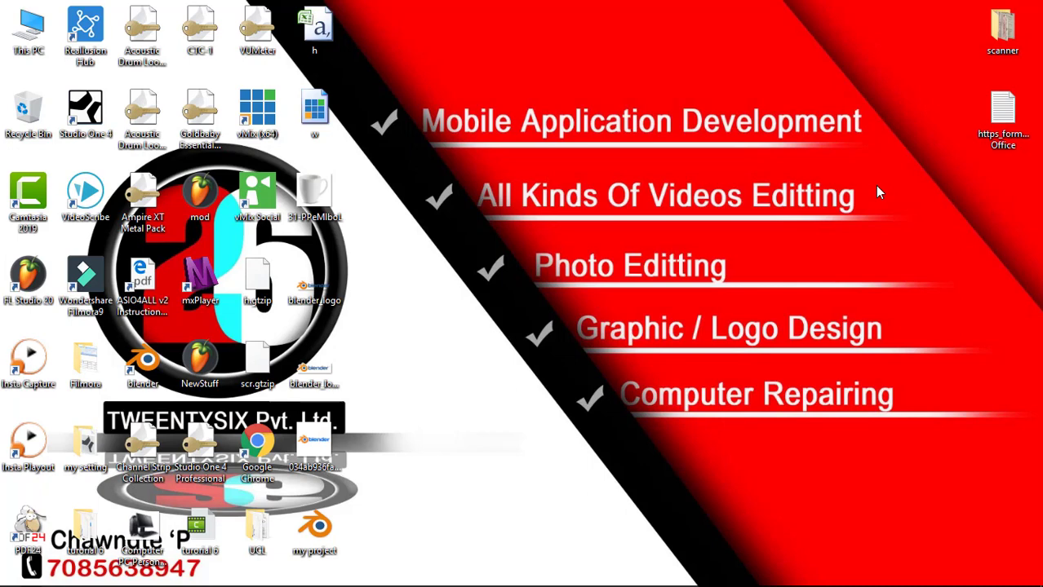
right_click(876, 192)
left_click(887, 227)
right_click(801, 119)
left_click(840, 163)
right_click(825, 159)
left_click(844, 203)
right_click(788, 102)
left_click(805, 144)
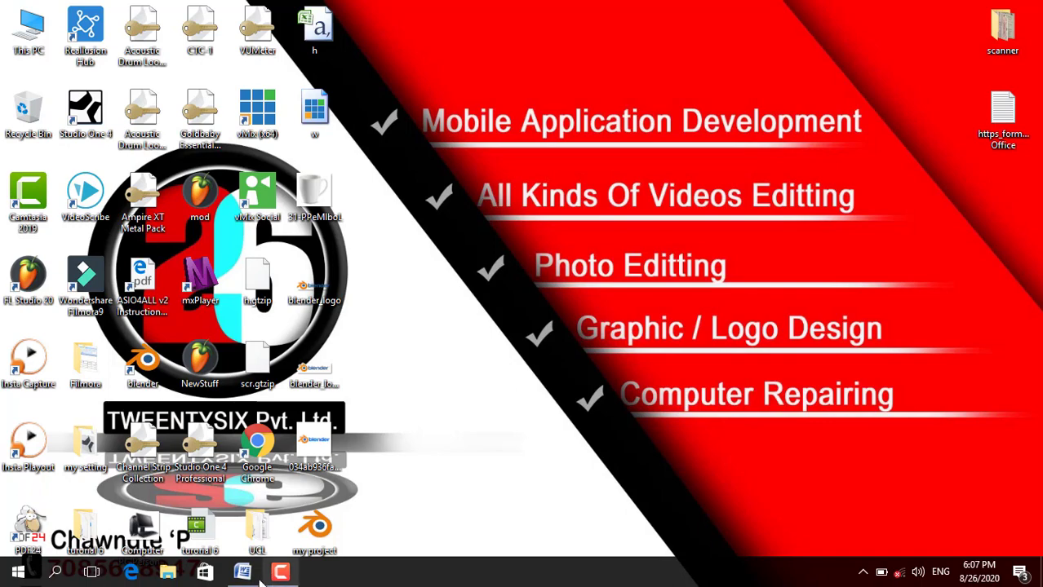
Step: From the ZIRLAI – 30 window, create a new blank document from the Office button's New command
left_click(243, 573)
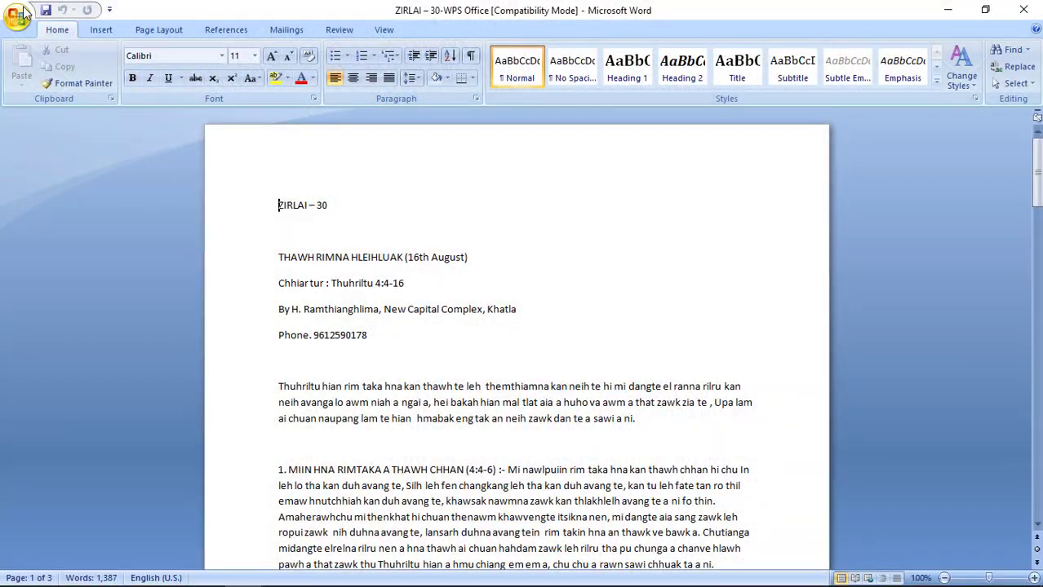
left_click(24, 12)
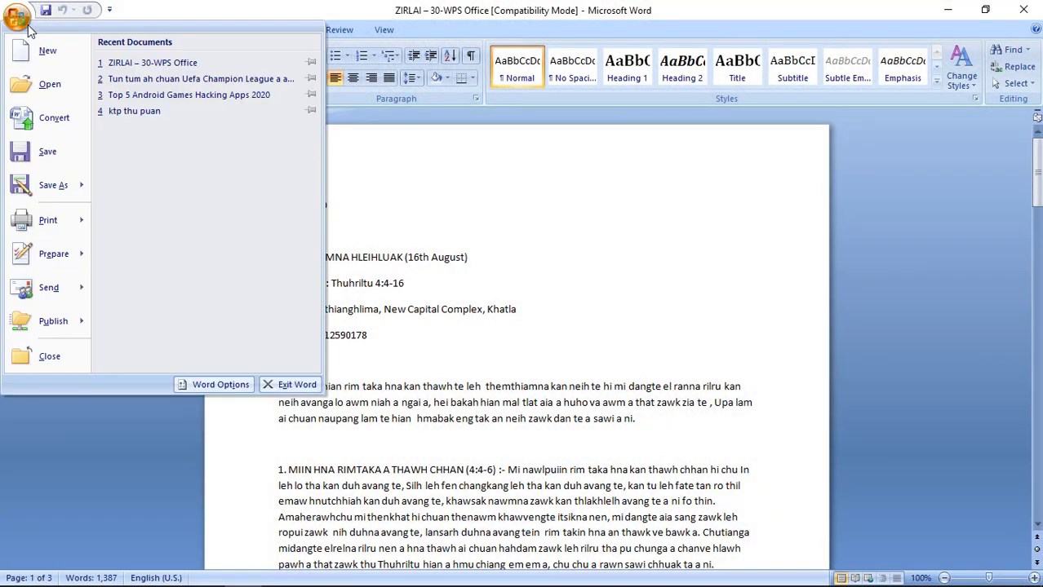
left_click(42, 57)
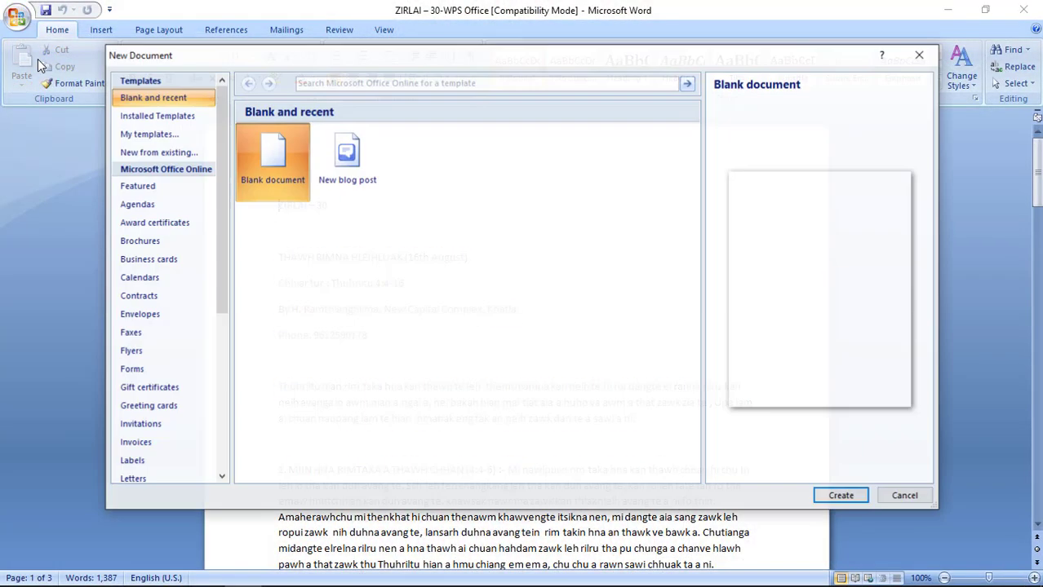
double_click(269, 155)
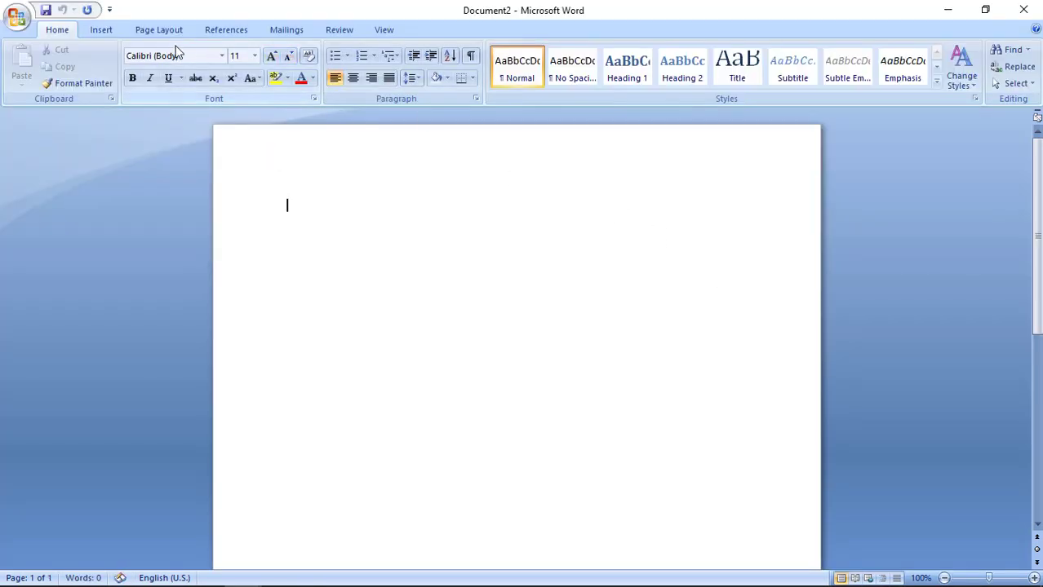
Step: Check the Page Layout size list and keep the page at A4 (210 x 297 mm)
left_click(144, 33)
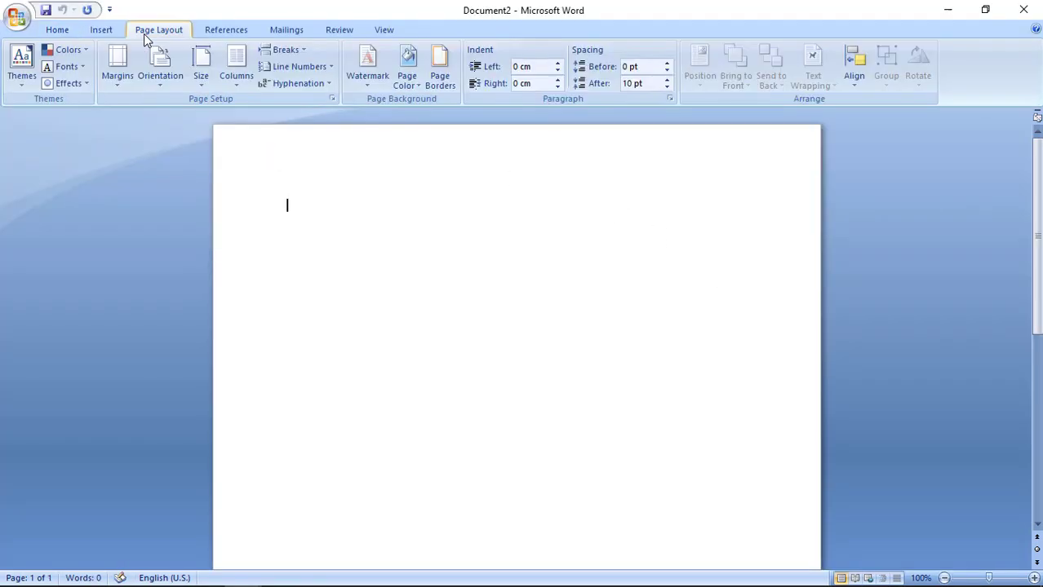
left_click(194, 74)
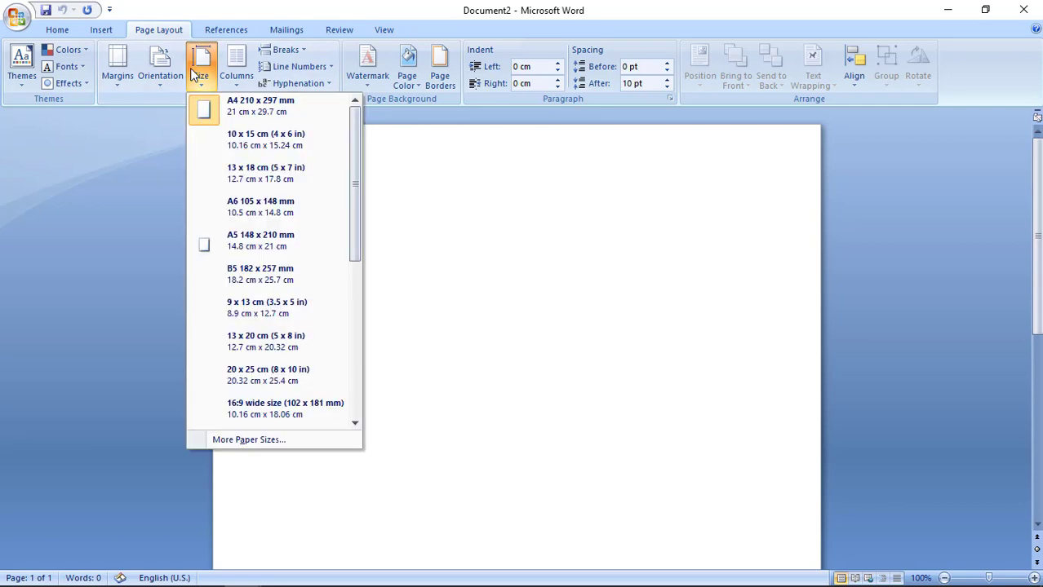
left_click(252, 106)
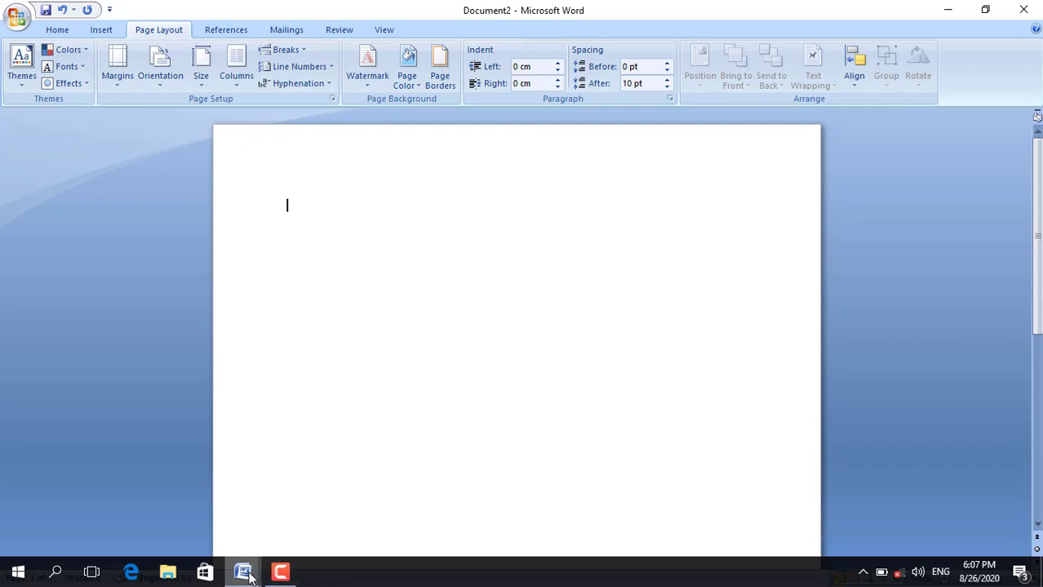
Step: Copy the ZIRLAI – 30 text from the Thuhriltu paragraph to the end, then close that document
left_click(160, 520)
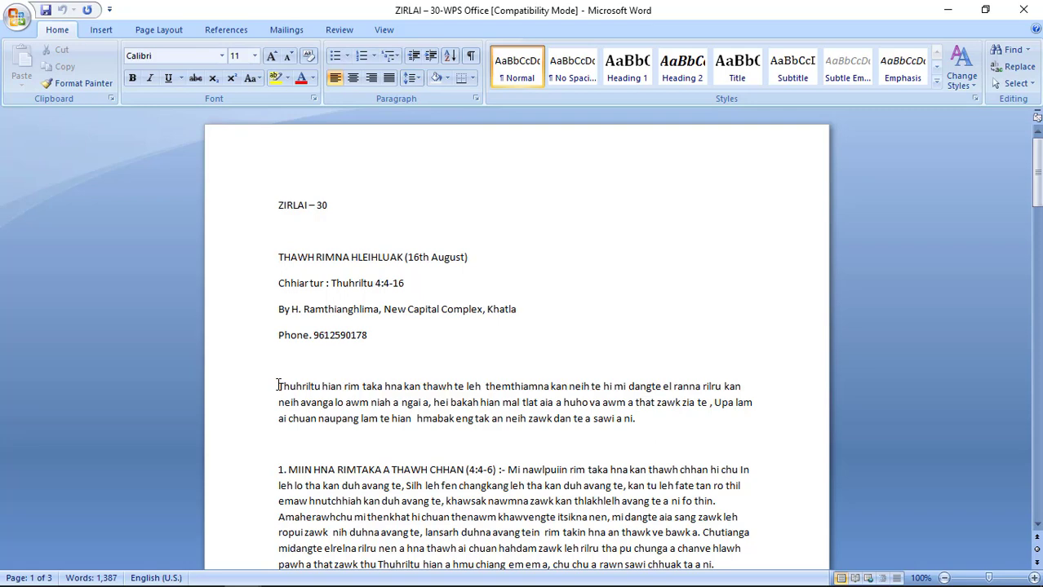
left_click_drag(278, 386, 382, 583)
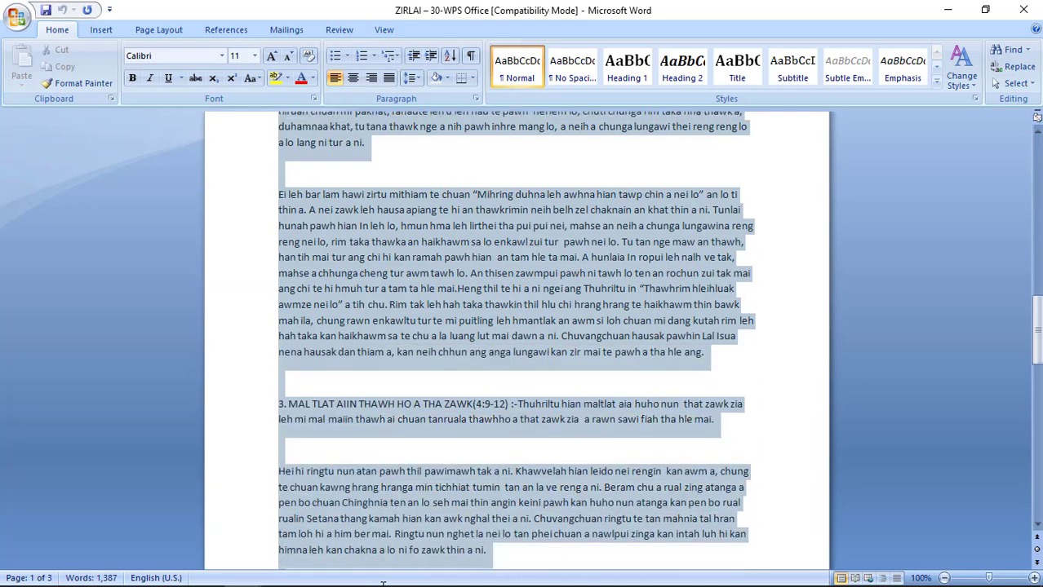
mouse_move(383, 583)
left_mouse_down()
mouse_move(753, 441)
mouse_move(694, 438)
left_mouse_up()
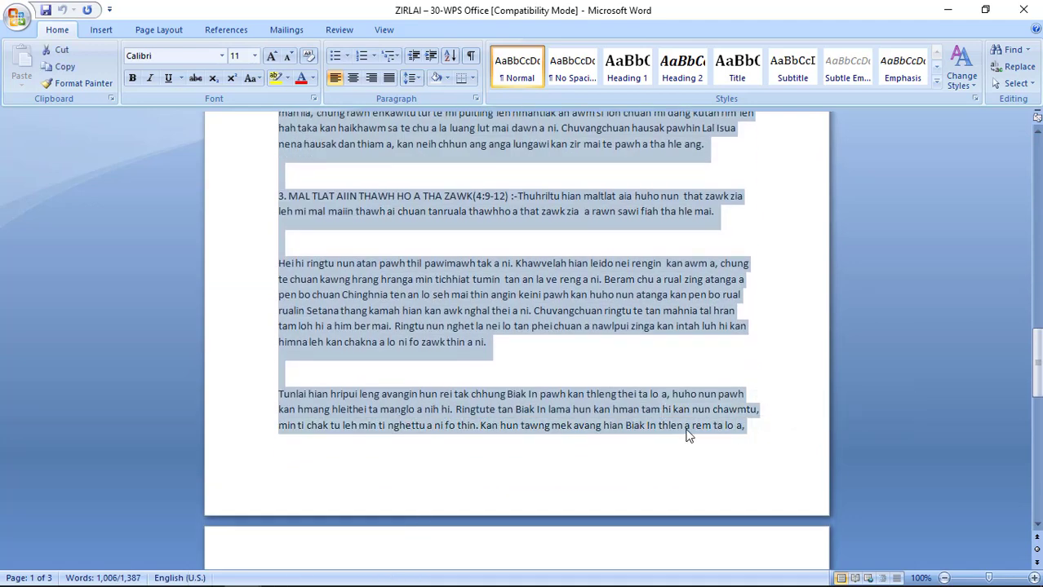
right_click(686, 435)
left_click(714, 243)
right_click(669, 289)
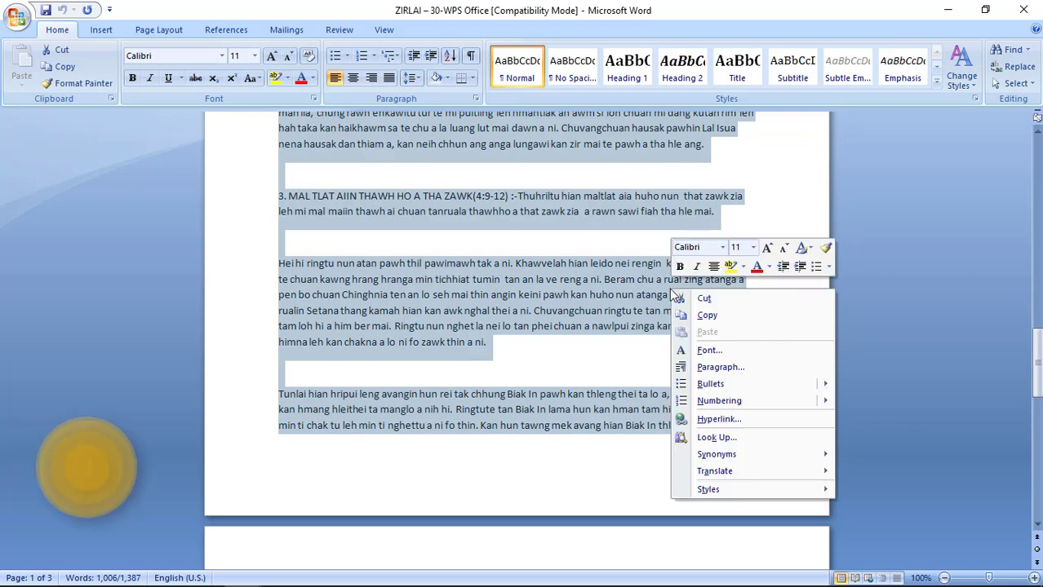
left_click(690, 316)
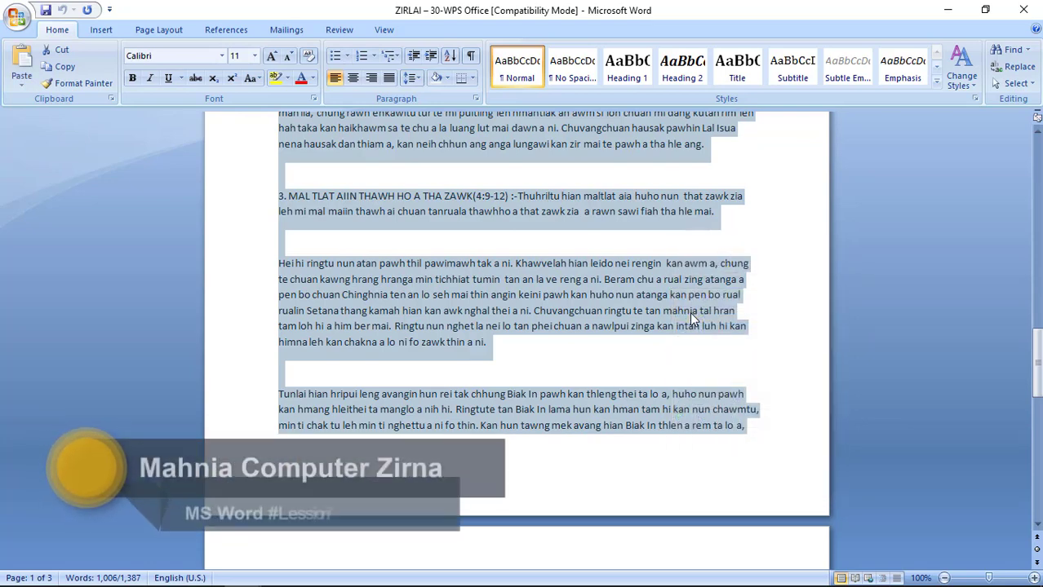
left_click(1023, 10)
Step: Paste the copied article text into the blank document
right_click(309, 234)
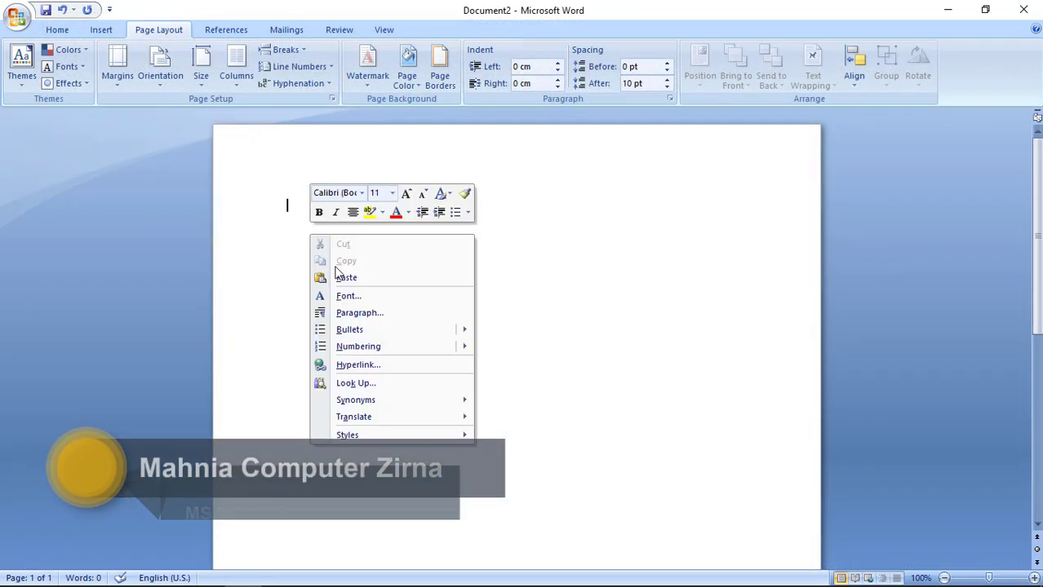
left_click(340, 278)
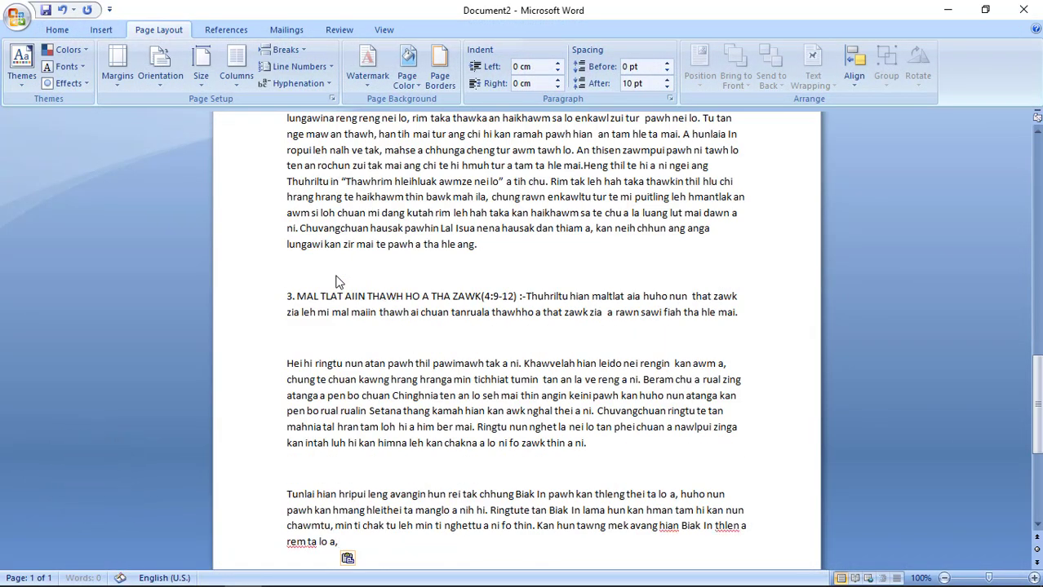
scroll(340, 281, "up", 8)
scroll(339, 281, "up", 2)
scroll(339, 282, "up", 2)
scroll(339, 283, "up", 6)
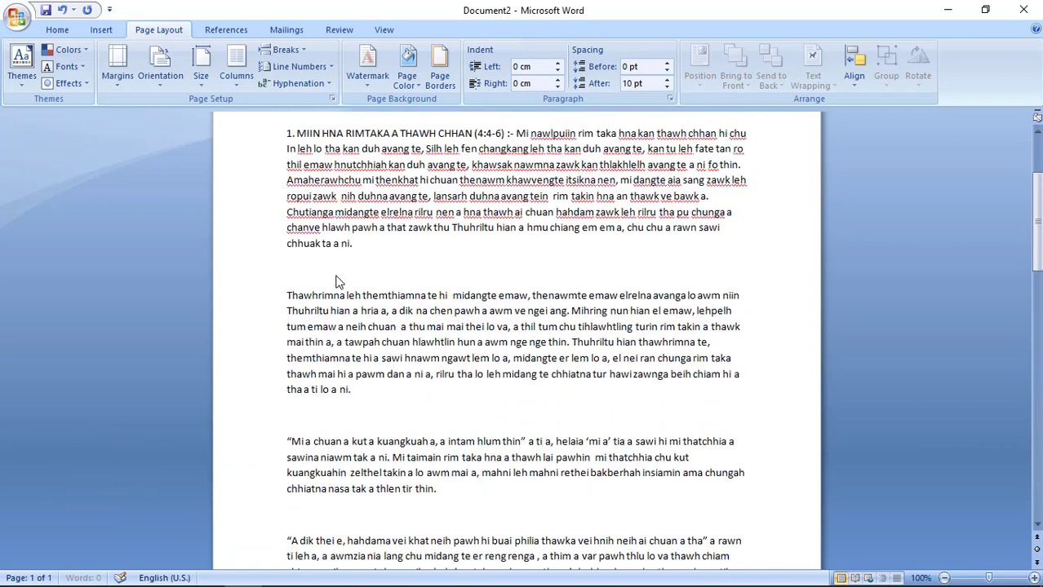
scroll(335, 278, "up", 3)
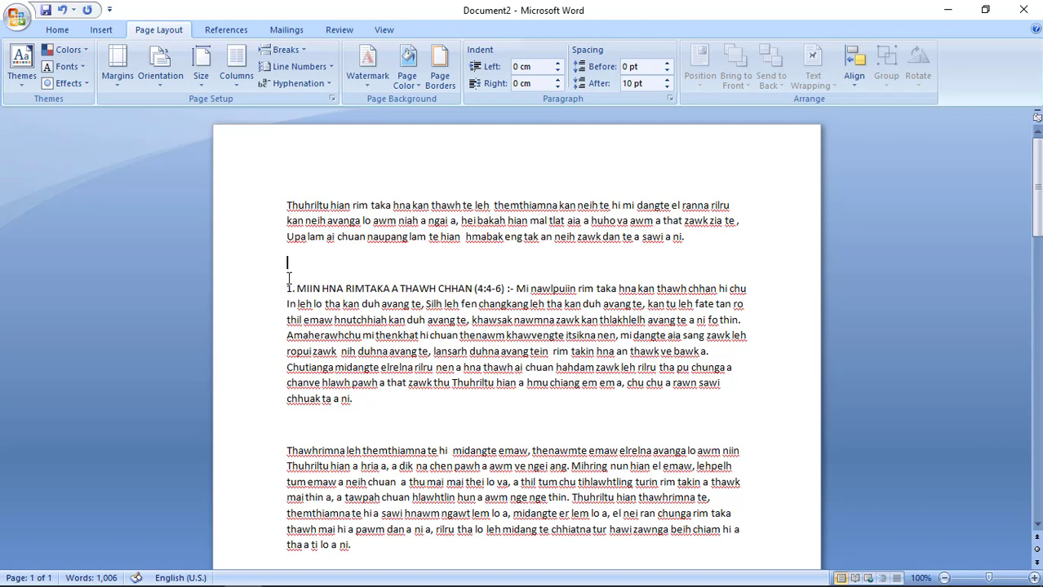
Step: Delete the blank lines around section 1, Mi a chuan, A dik thei e and section 2
key("Delete")
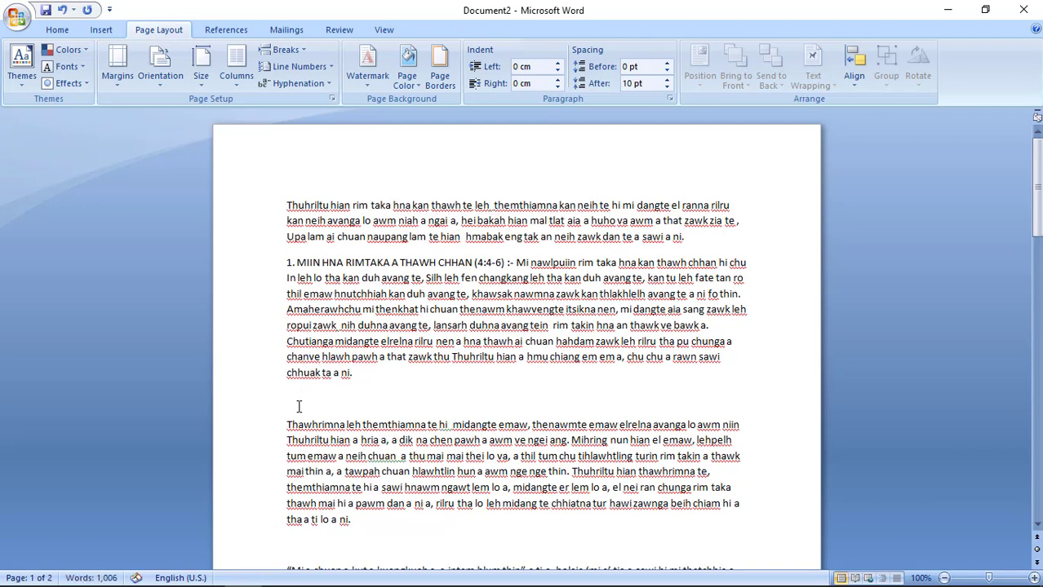
key("Delete")
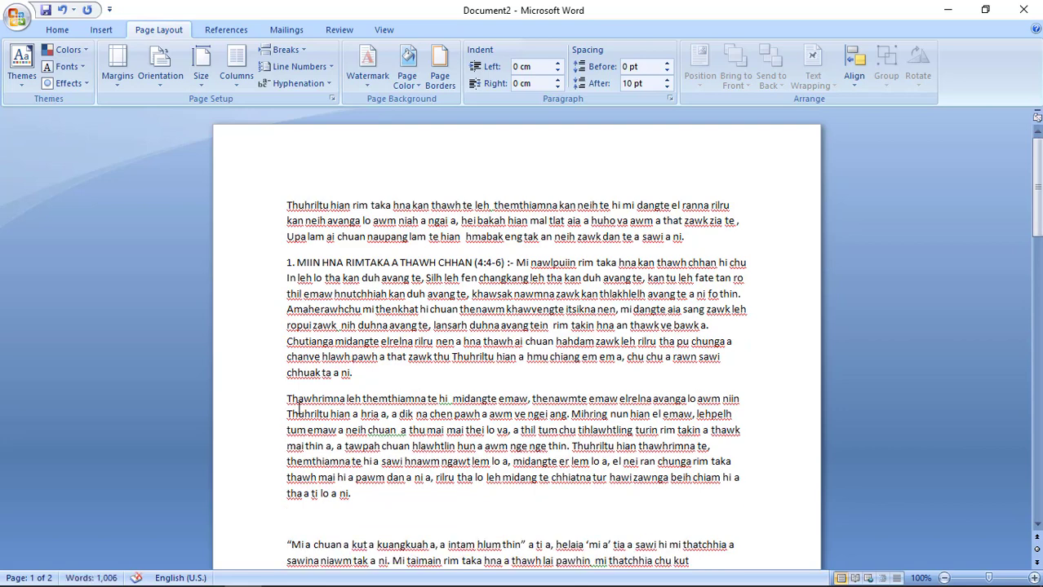
left_click(303, 522)
key("Delete")
scroll(294, 530, "down", 1)
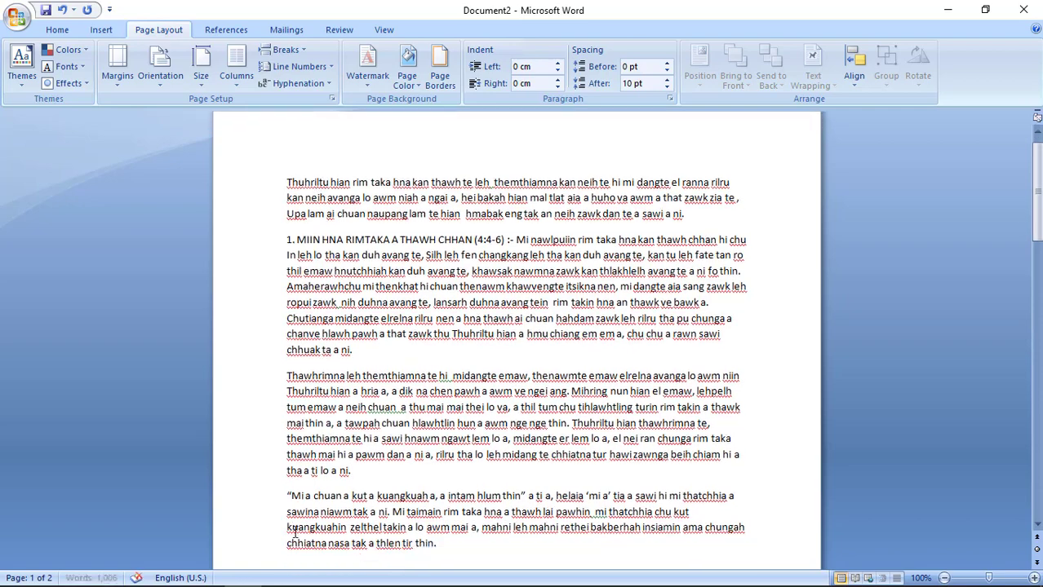
scroll(294, 531, "down", 1)
scroll(294, 531, "down", 4)
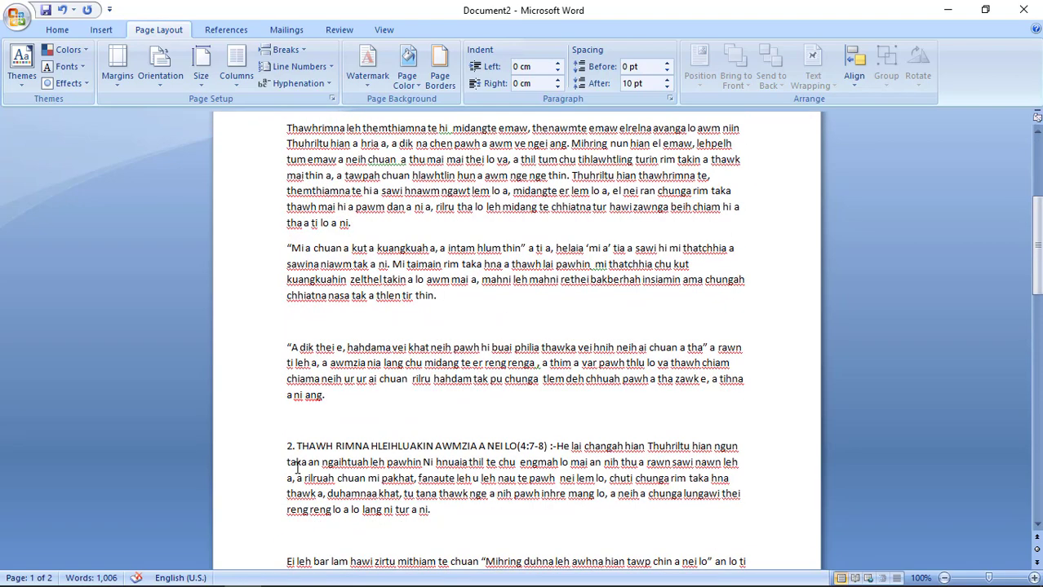
left_click(293, 334)
key("BackSpace")
left_click(288, 397)
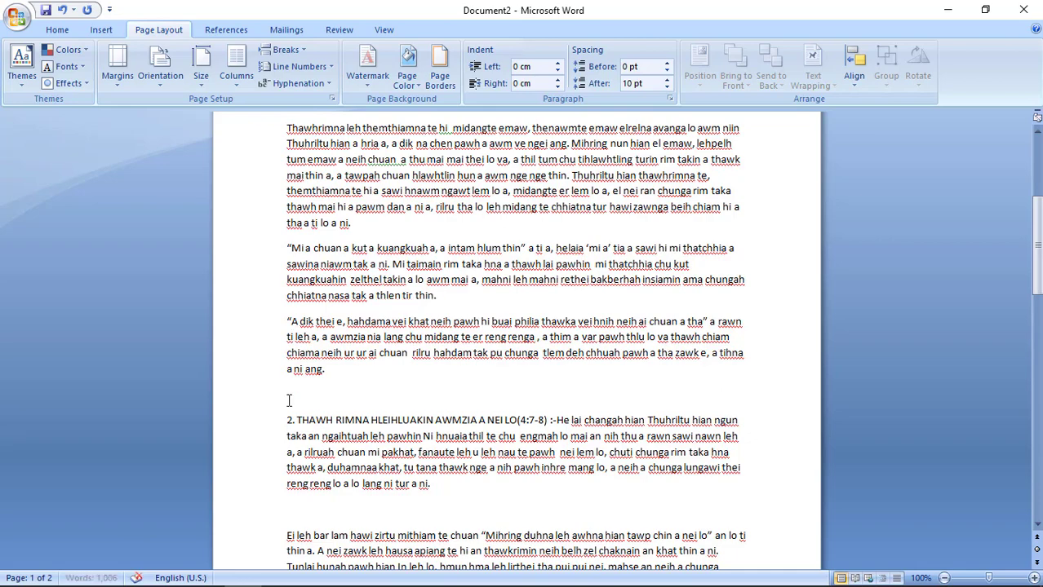
key("BackSpace")
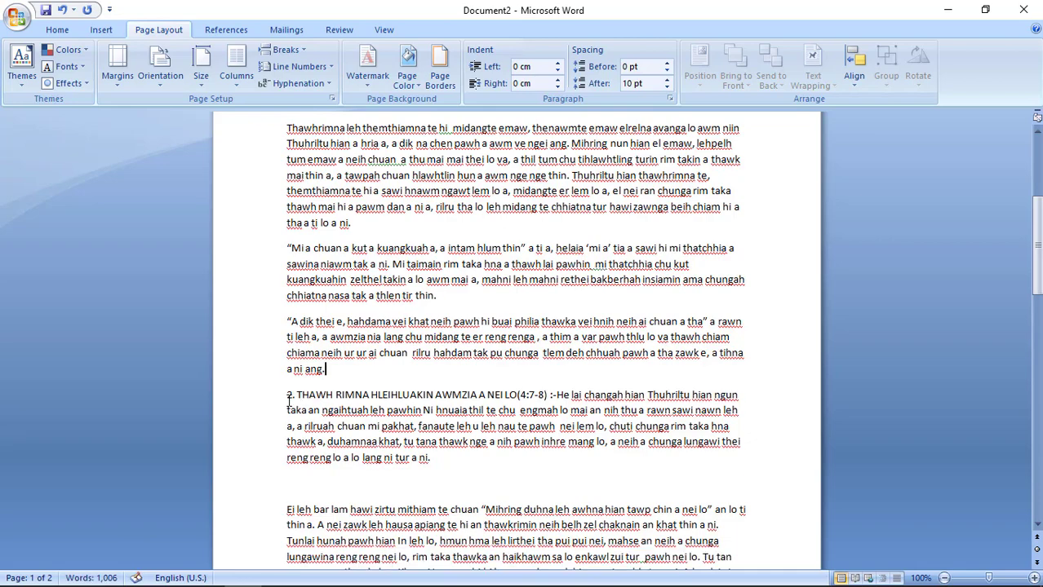
Step: Remove the empty line below section 2 and rejoin the sentence split across the page break
scroll(288, 398, "down", 1)
scroll(288, 399, "down", 2)
scroll(288, 400, "down", 1)
scroll(288, 401, "down", 1)
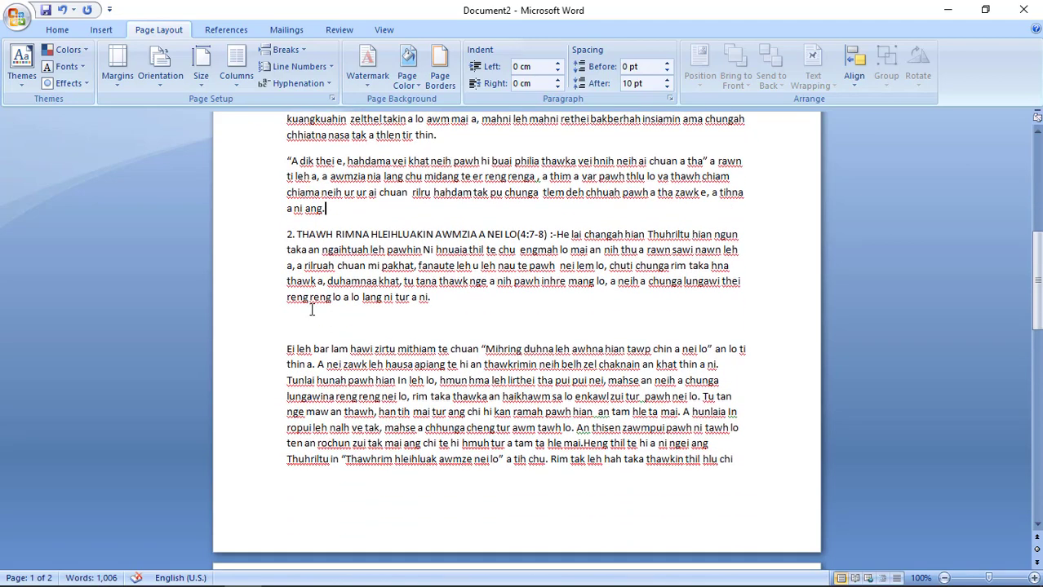
key("BackSpace")
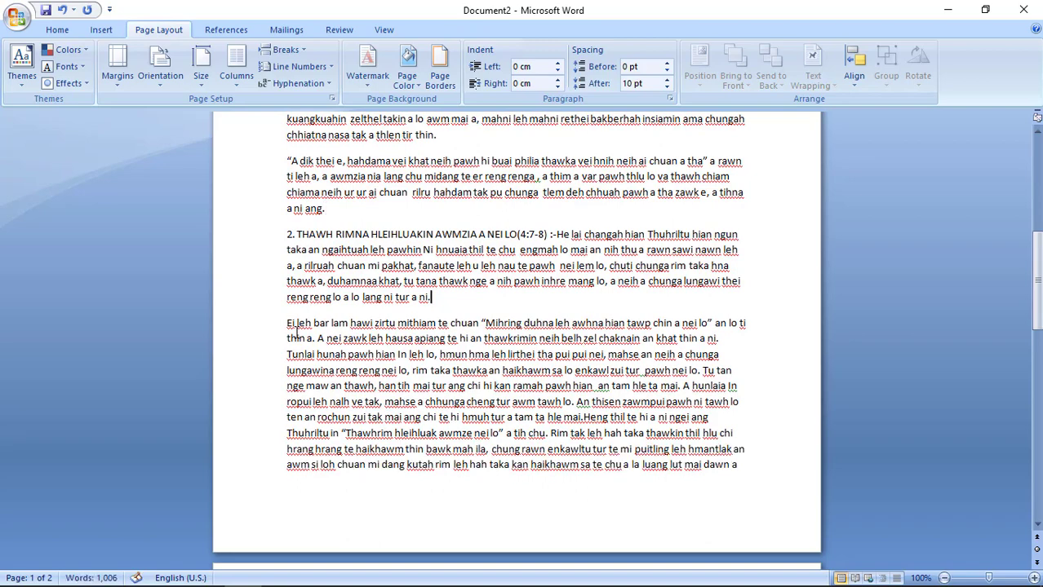
scroll(296, 332, "down", 1)
scroll(296, 332, "down", 7)
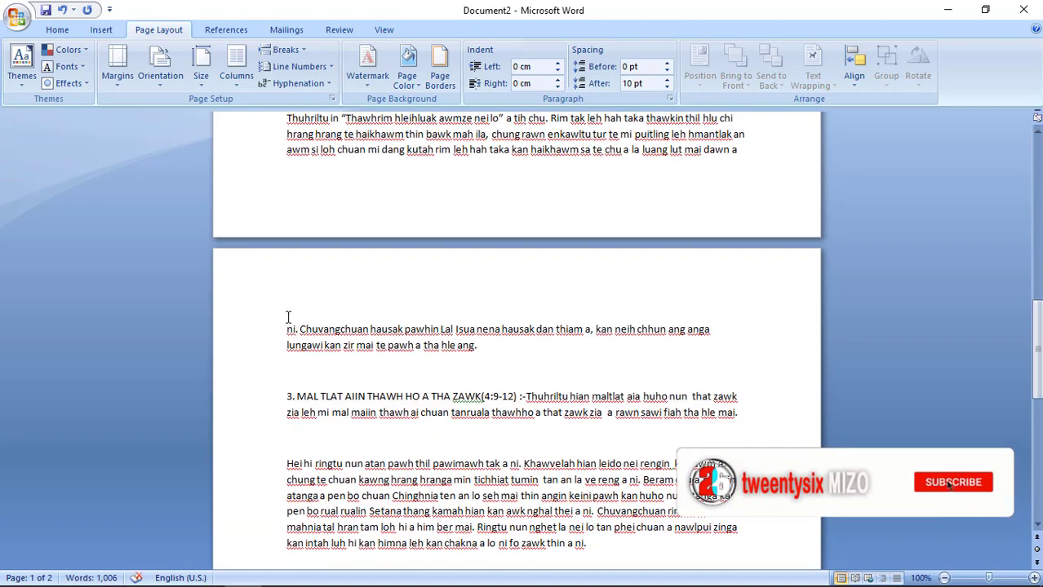
left_click(288, 316)
key("BackSpace")
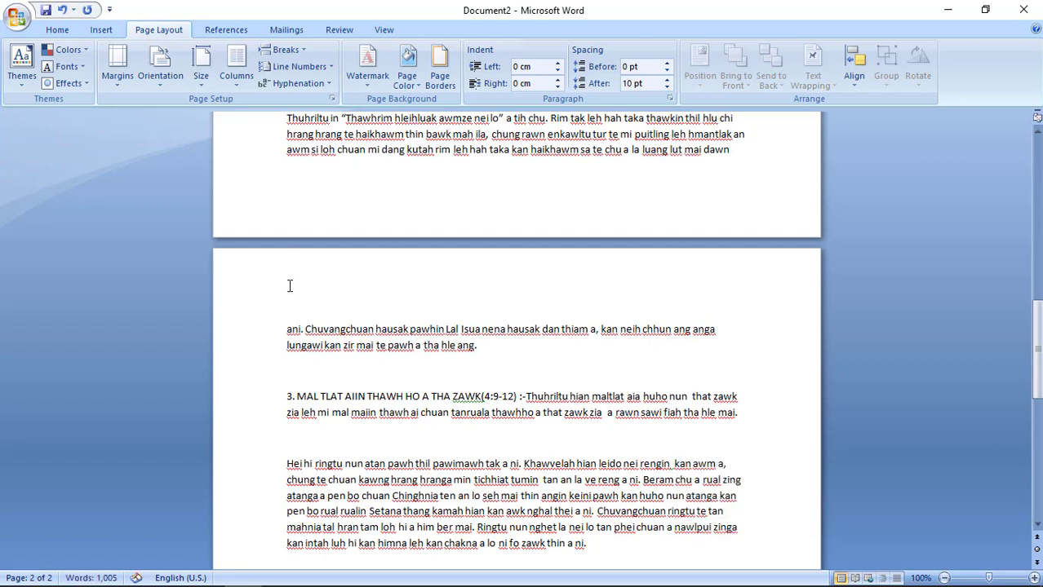
key("Left")
key("BackSpace")
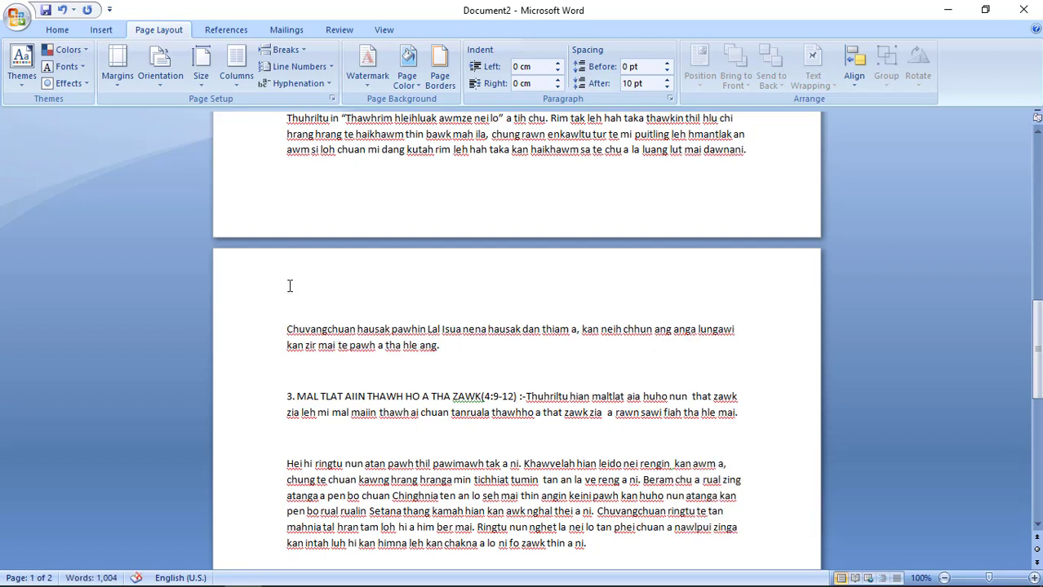
Step: Delete the blank lines above section 3 and the Hei hi ringtu paragraph
left_click(303, 377)
key("BackSpace")
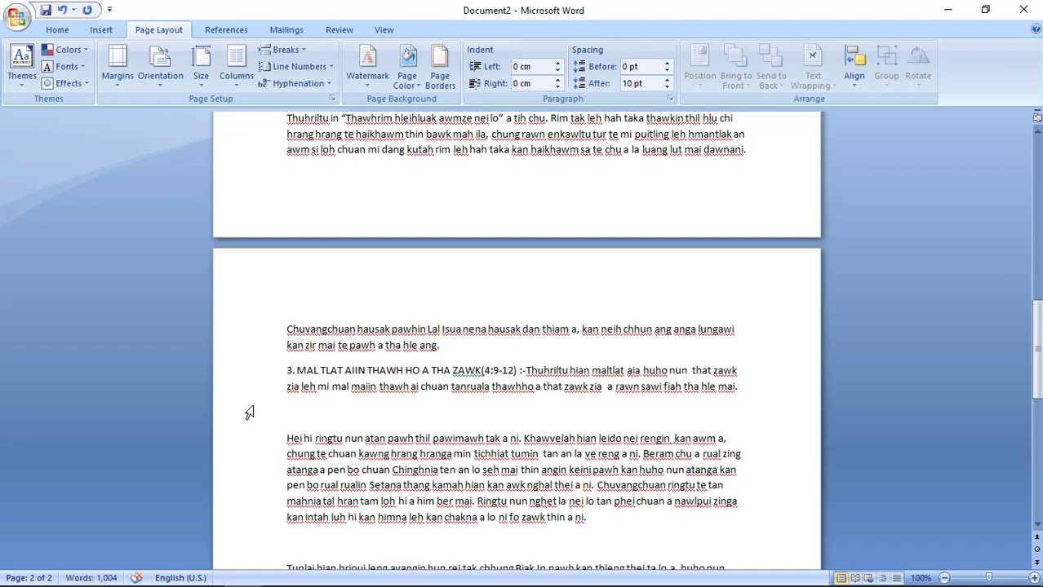
left_click(286, 415)
key("BackSpace")
scroll(277, 432, "down", 3)
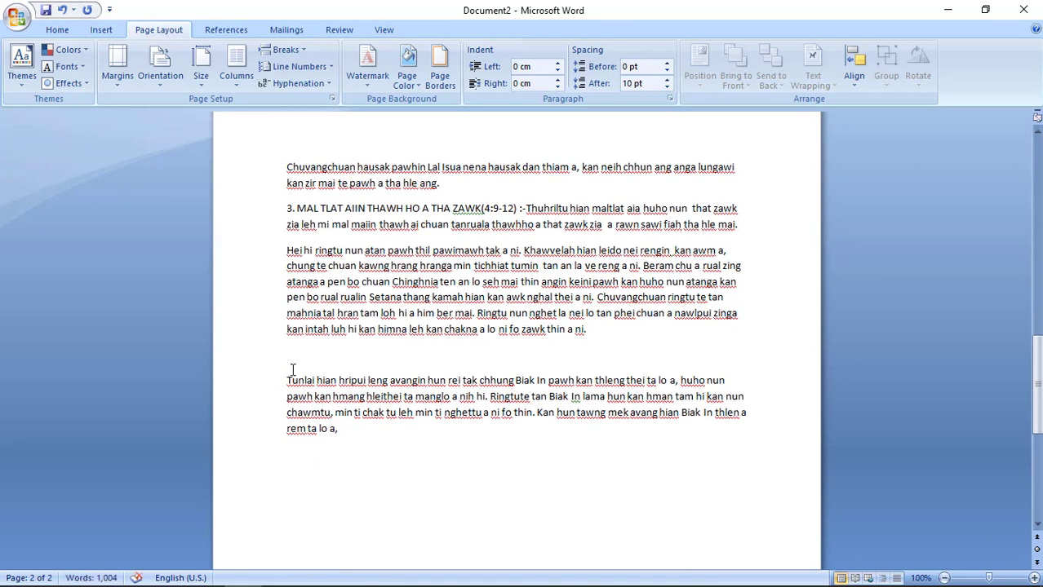
scroll(573, 348, "up", 7)
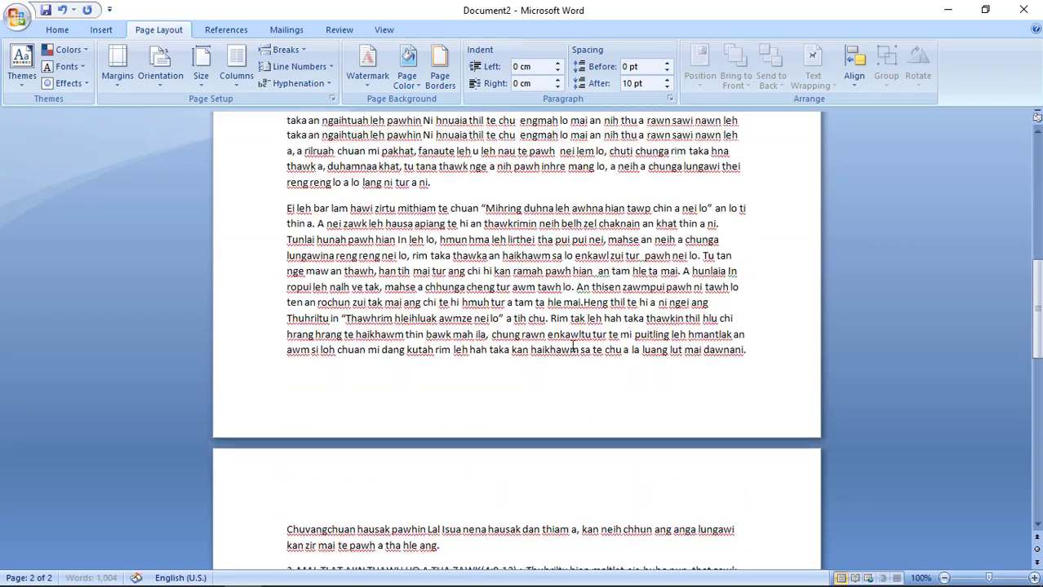
scroll(573, 347, "up", 5)
scroll(572, 348, "up", 5)
scroll(573, 347, "up", 5)
scroll(573, 348, "up", 5)
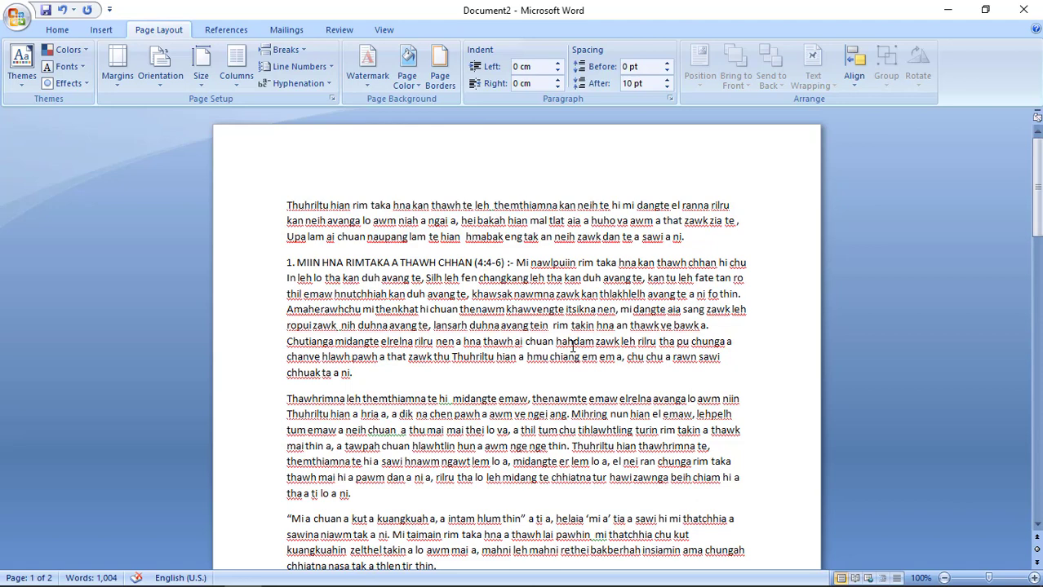
Step: Select the whole article with Ctrl+A and justify it with Ctrl+J
key("ctrl+a")
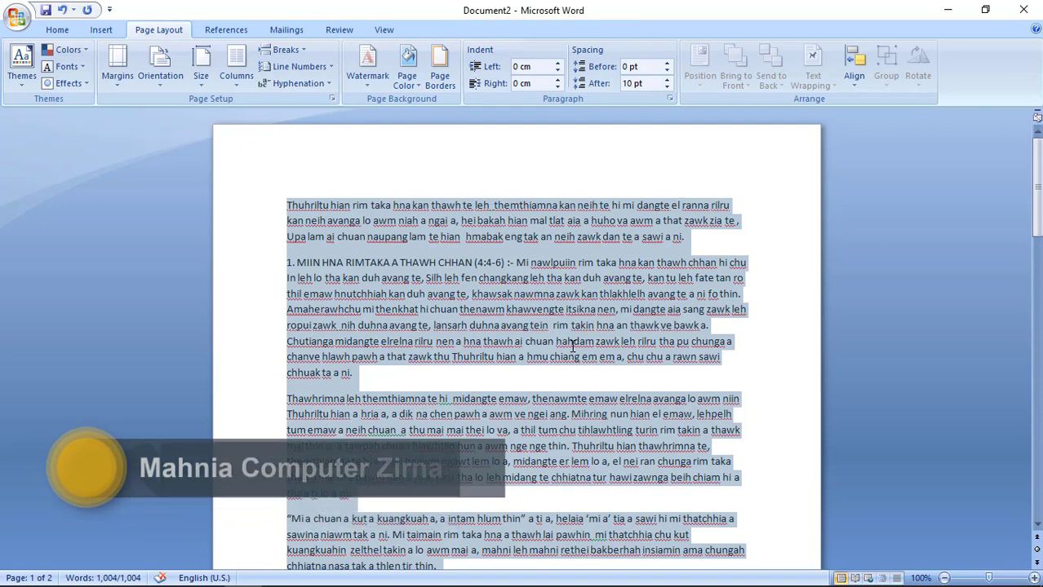
key("ctrl+j")
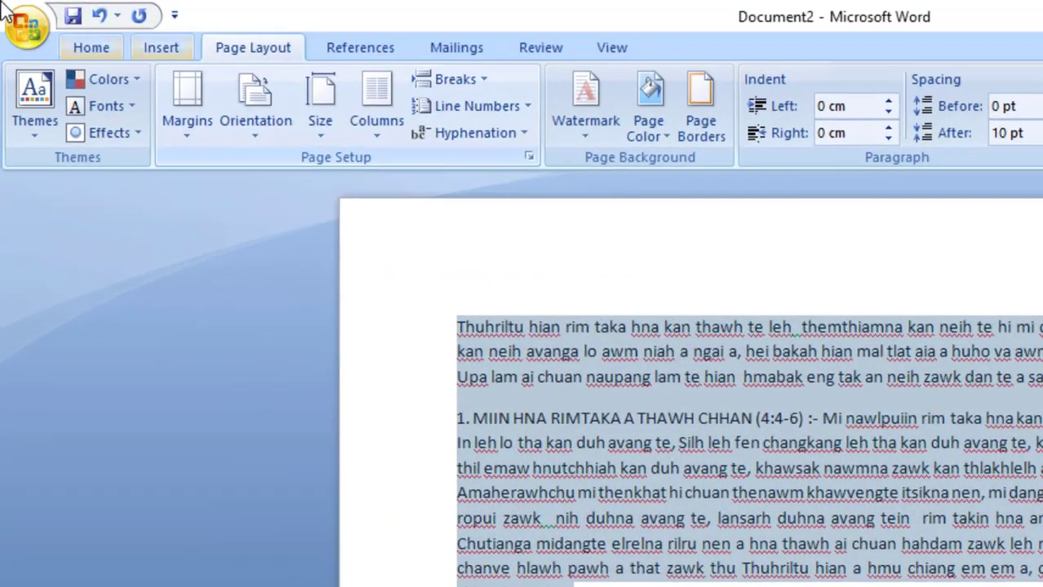
left_click(96, 47)
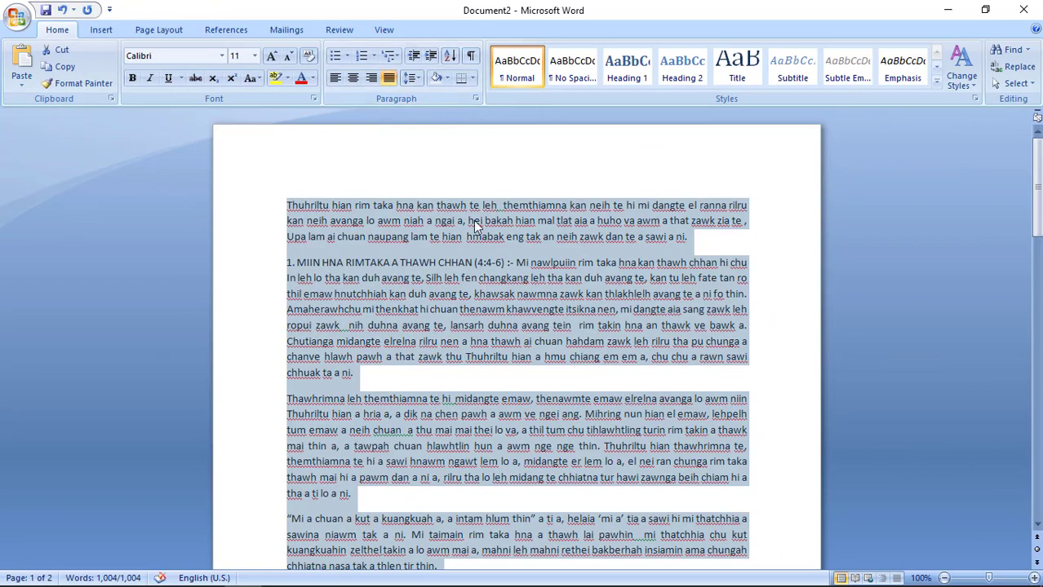
left_click(477, 225)
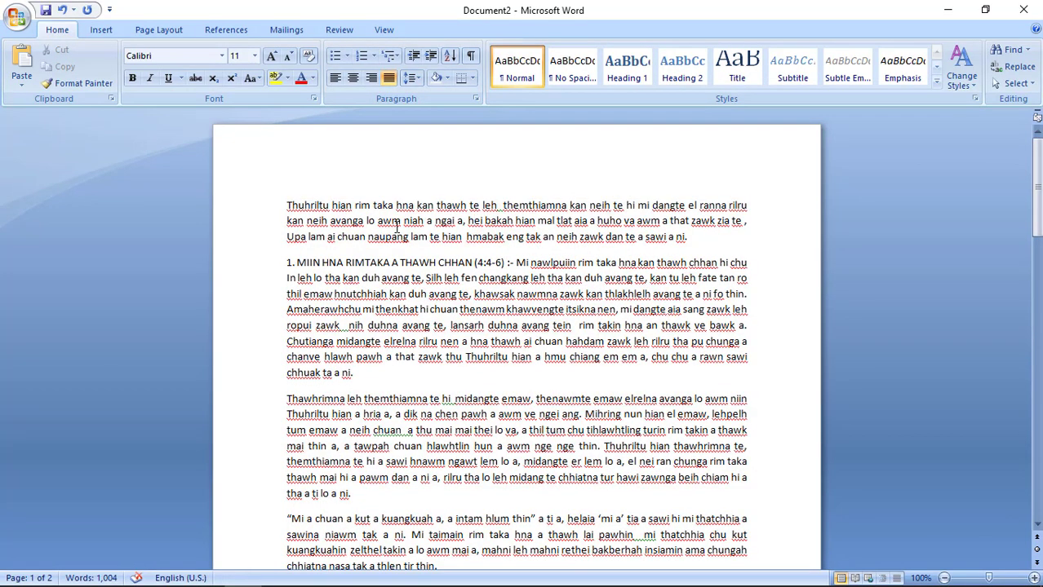
scroll(397, 229, "down", 2)
scroll(397, 227, "up", 2)
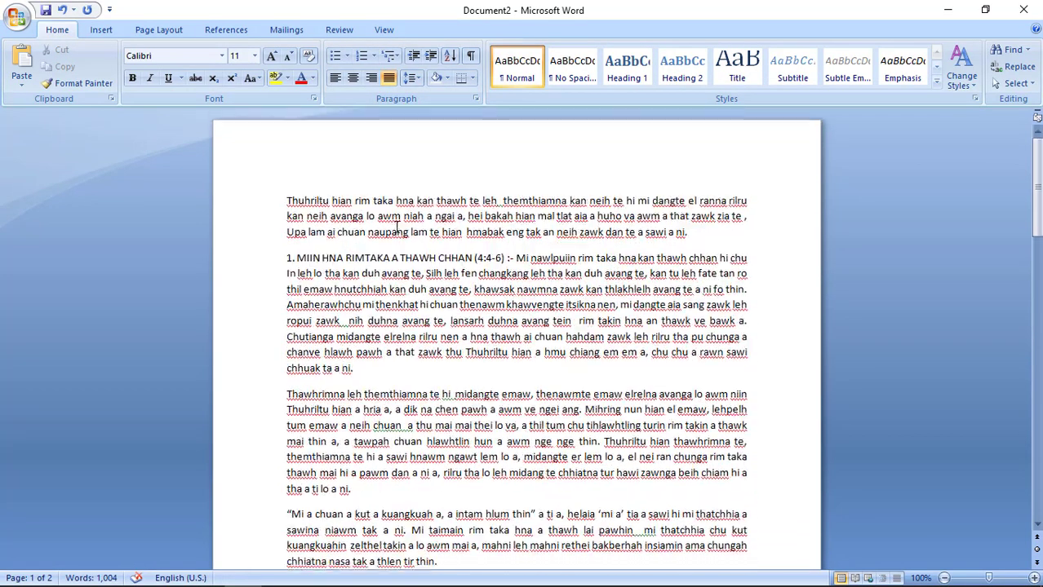
Step: Insert the 'my logo' picture from the PICTURE (D:) drive into the first paragraph
scroll(398, 227, "down", 2)
scroll(440, 229, "down", 2)
scroll(441, 228, "up", 4)
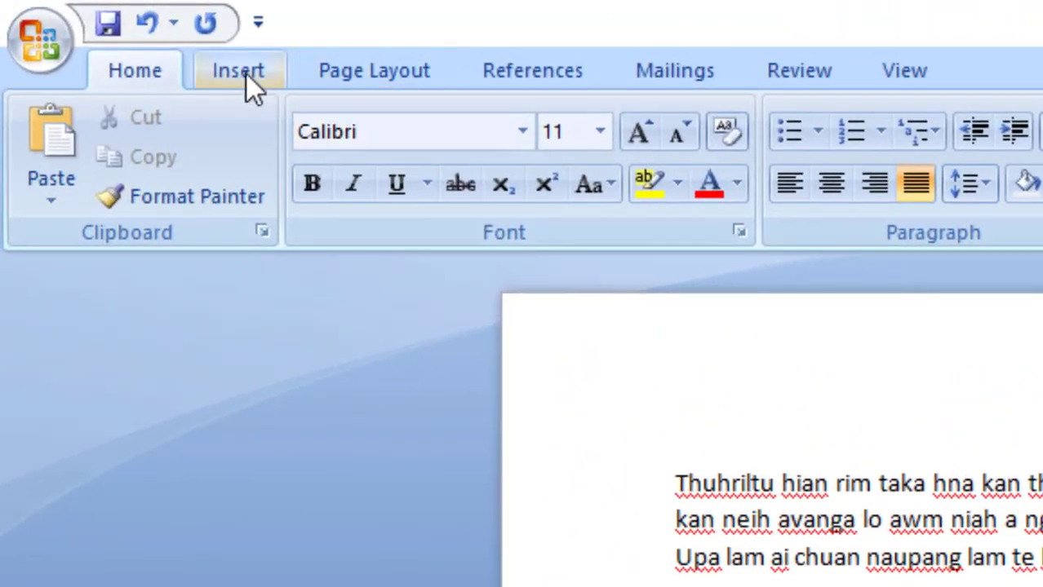
left_click(246, 74)
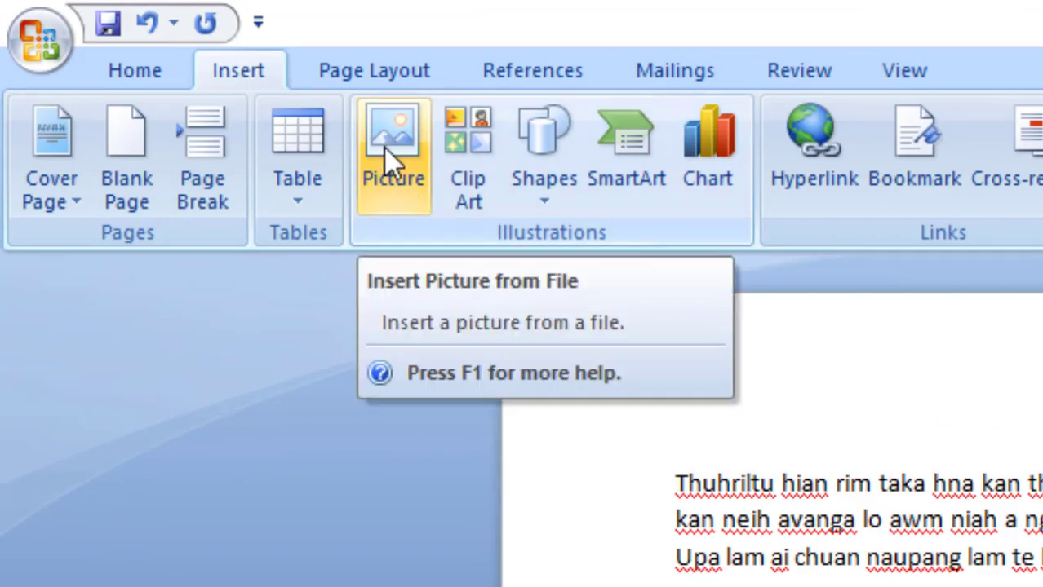
left_click(385, 148)
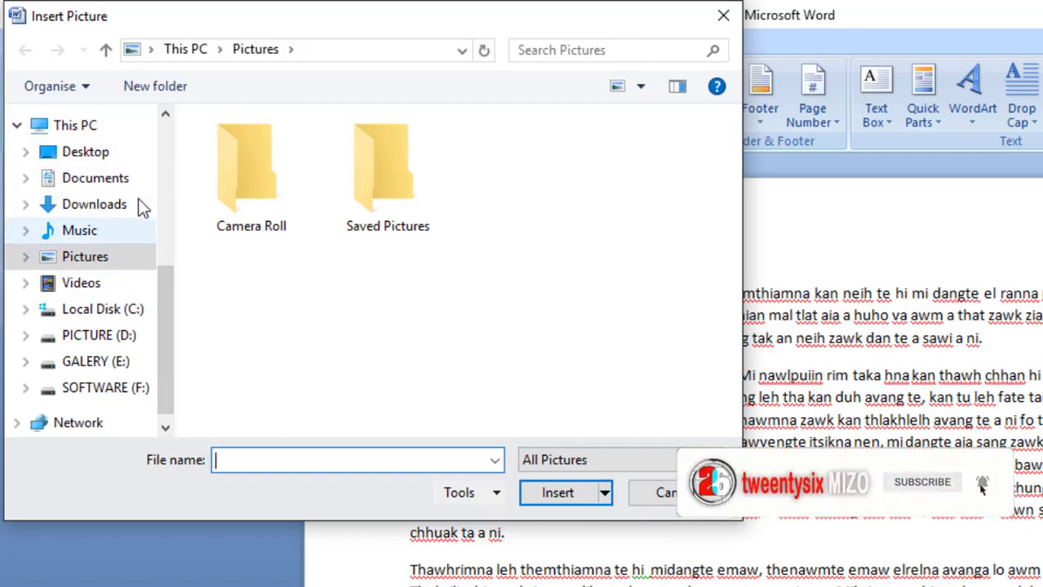
left_click(459, 53)
left_click(457, 53)
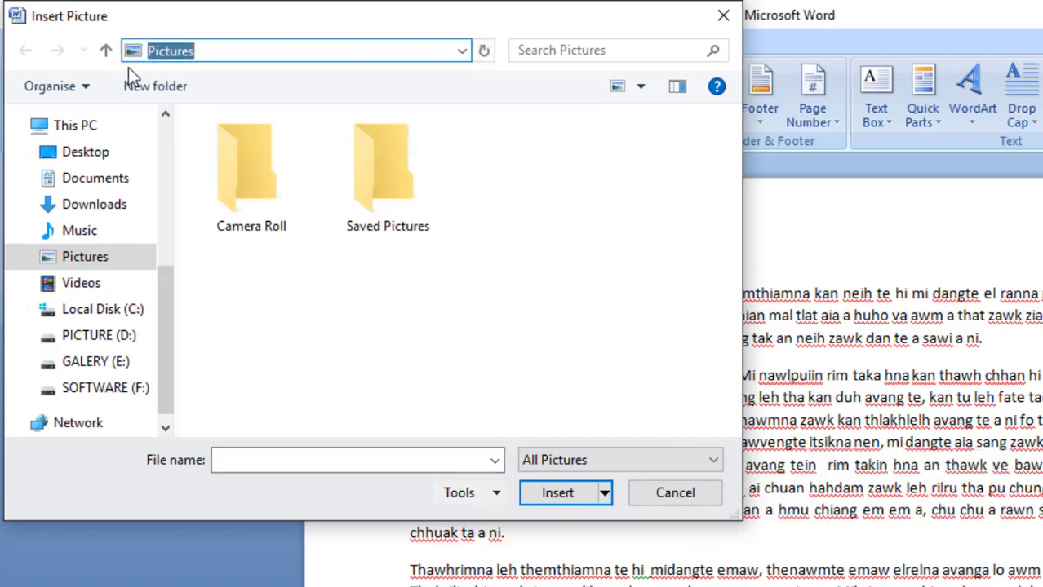
left_click(99, 344)
scroll(384, 331, "down", 2)
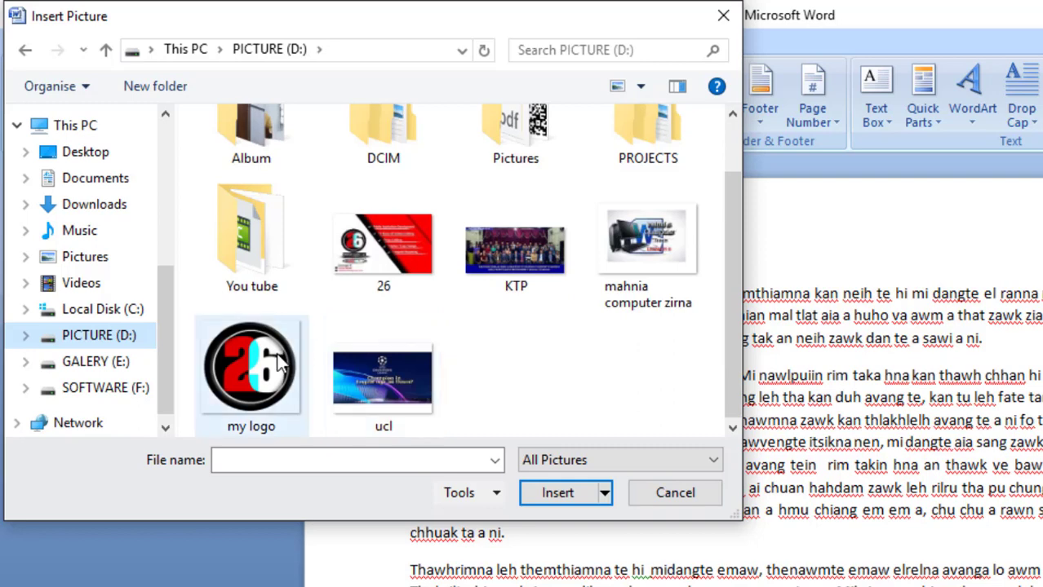
mouse_move(253, 371)
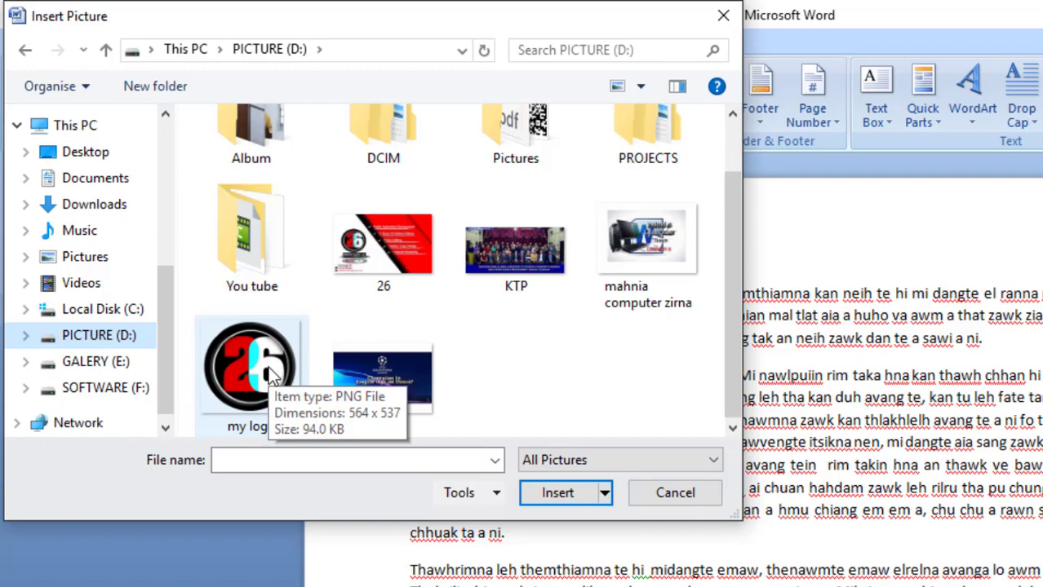
left_click(272, 374)
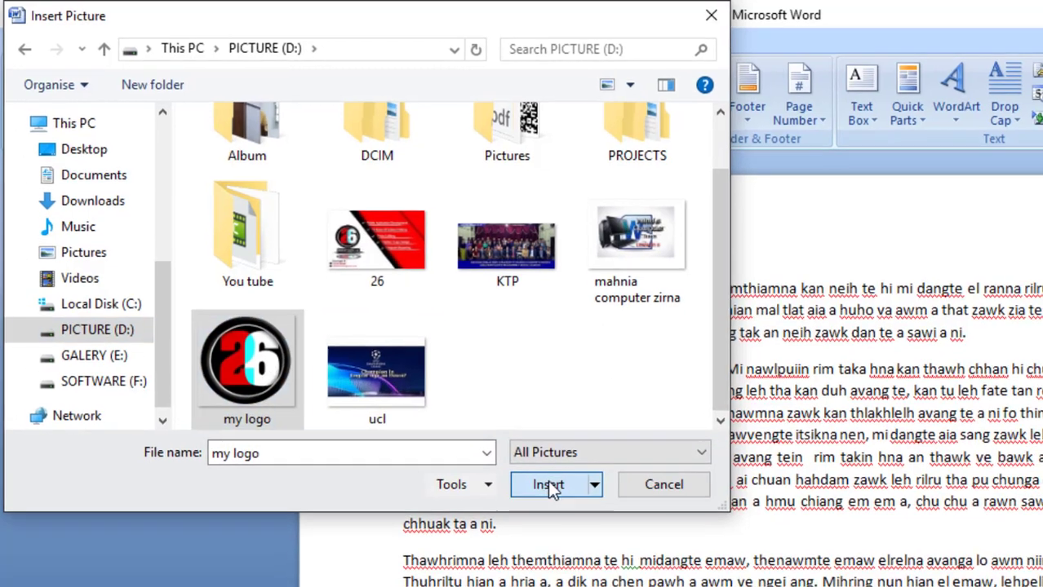
left_click(549, 484)
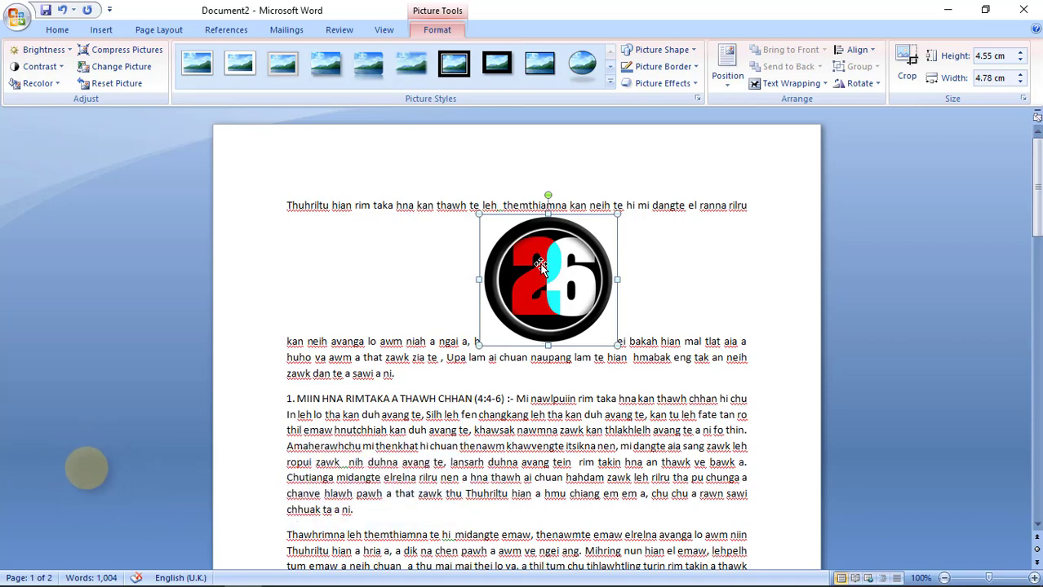
Step: Set the 26 logo's text wrapping to Tight and drag it into the section 1 paragraph
left_click_drag(539, 265, 488, 254)
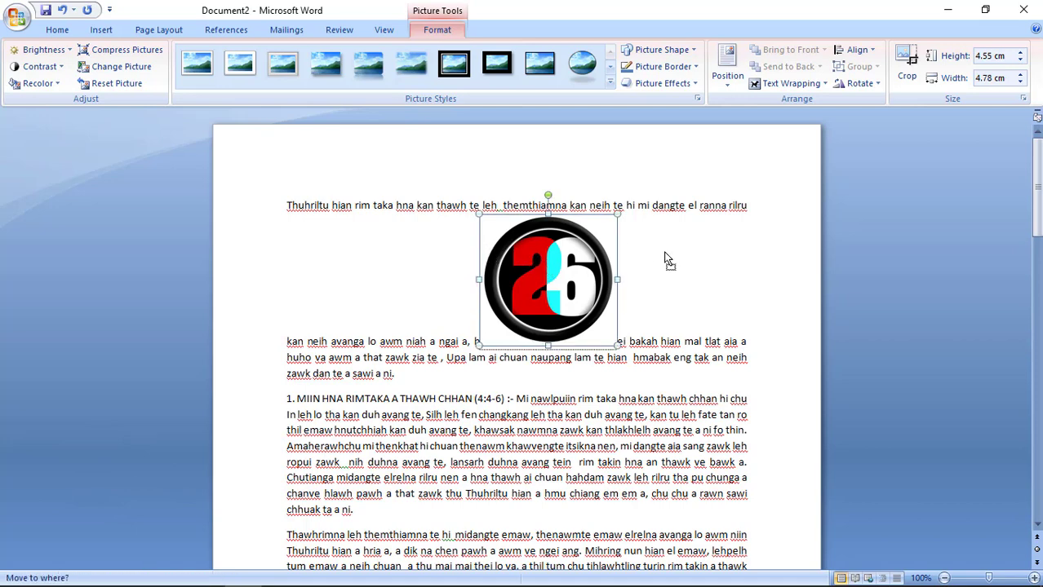
left_click_drag(545, 265, 669, 261)
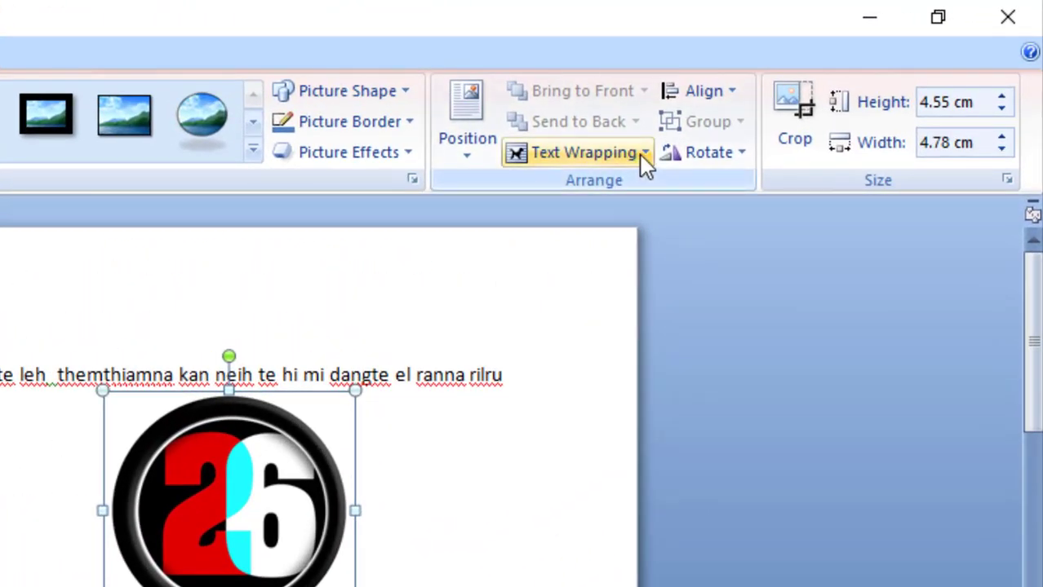
left_click(642, 154)
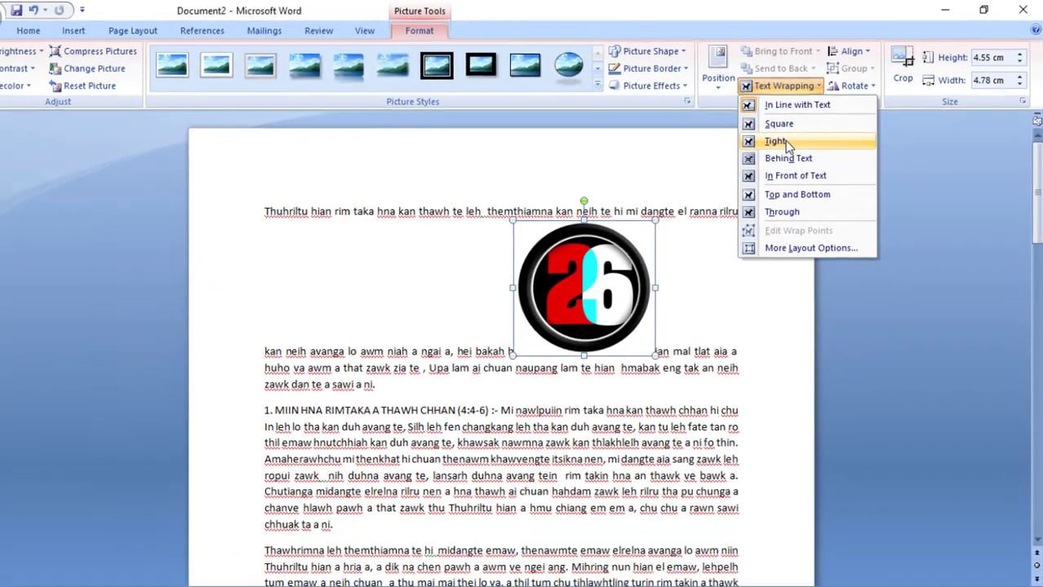
left_click(784, 142)
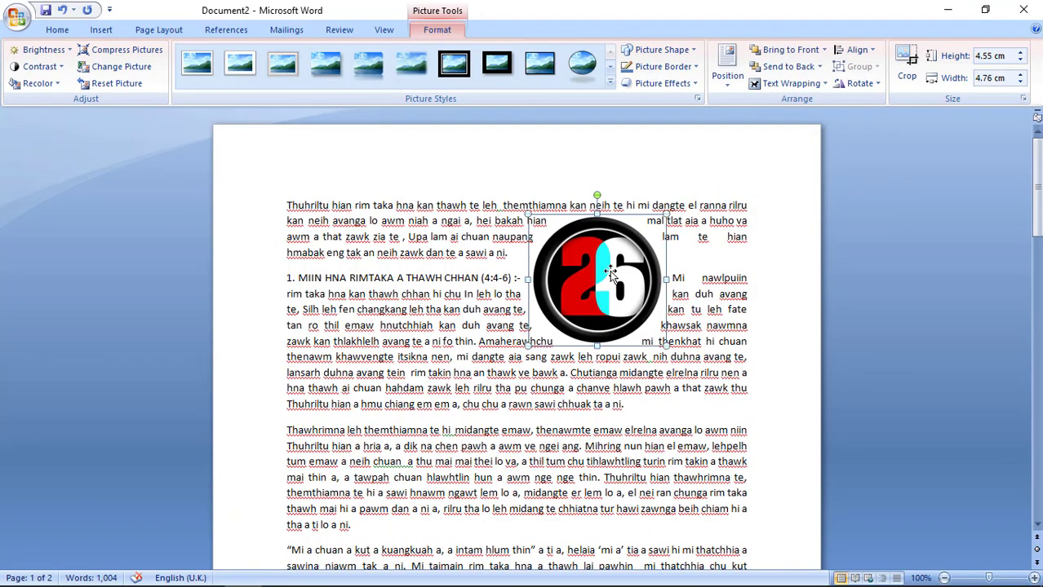
left_click_drag(609, 270, 572, 322)
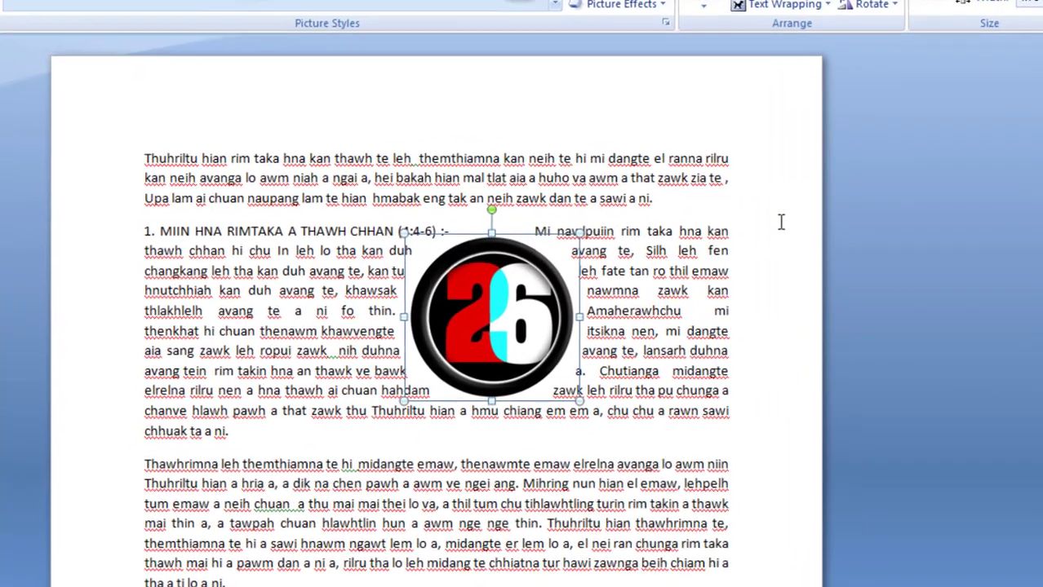
left_click(781, 221)
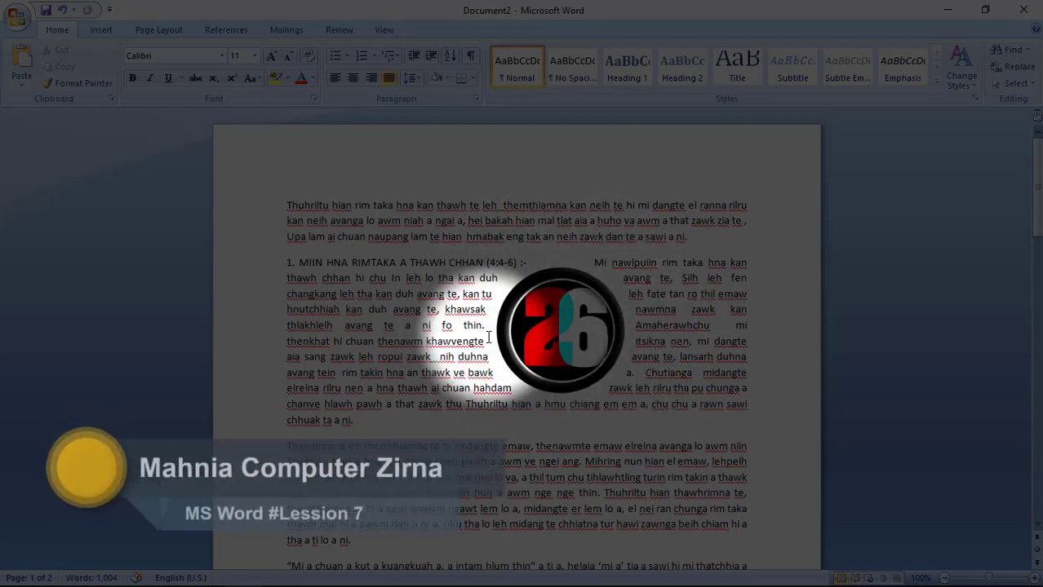
left_click(594, 283)
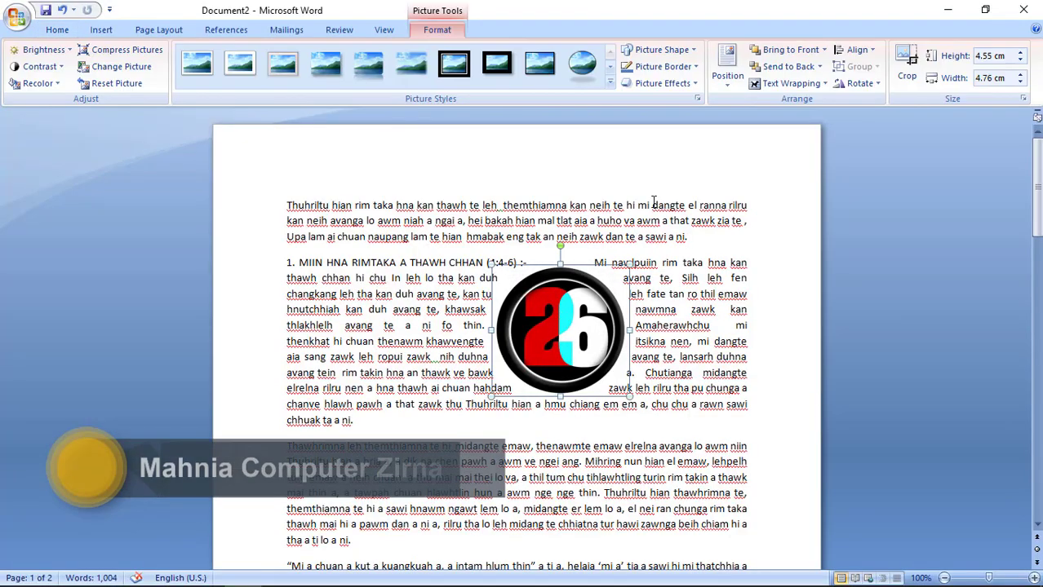
left_click(788, 83)
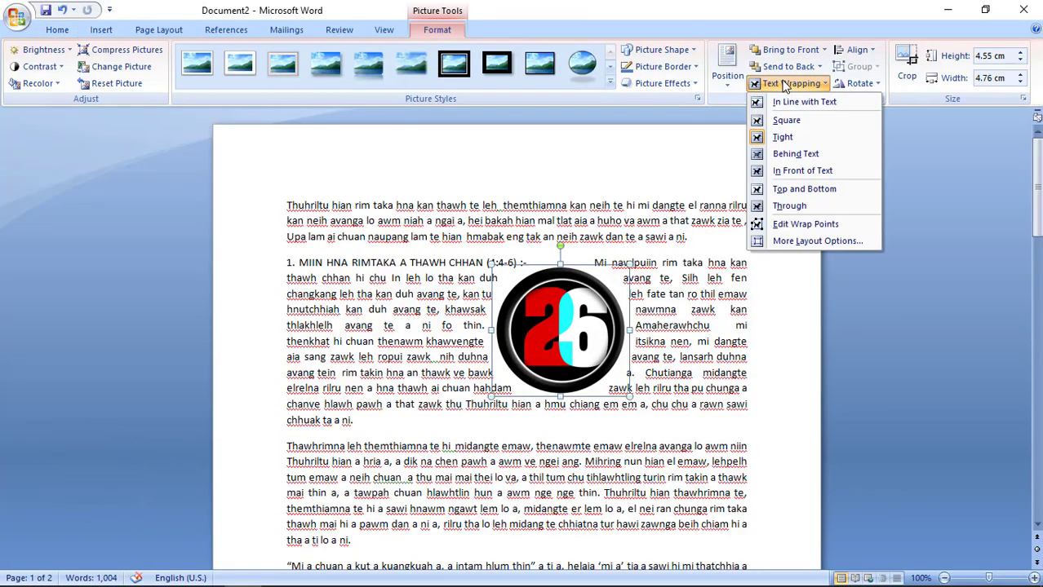
left_click(786, 121)
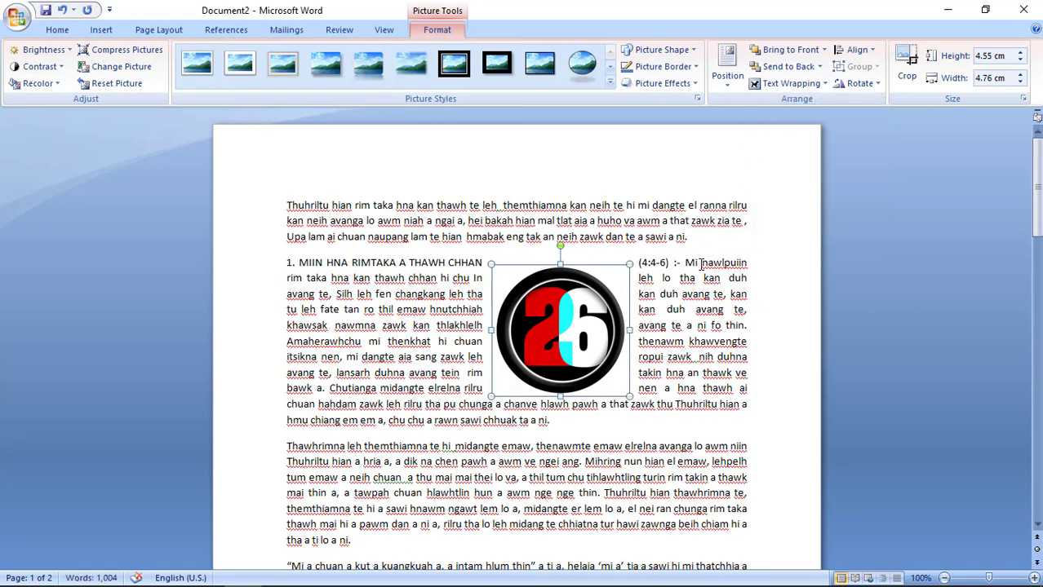
left_click(777, 246)
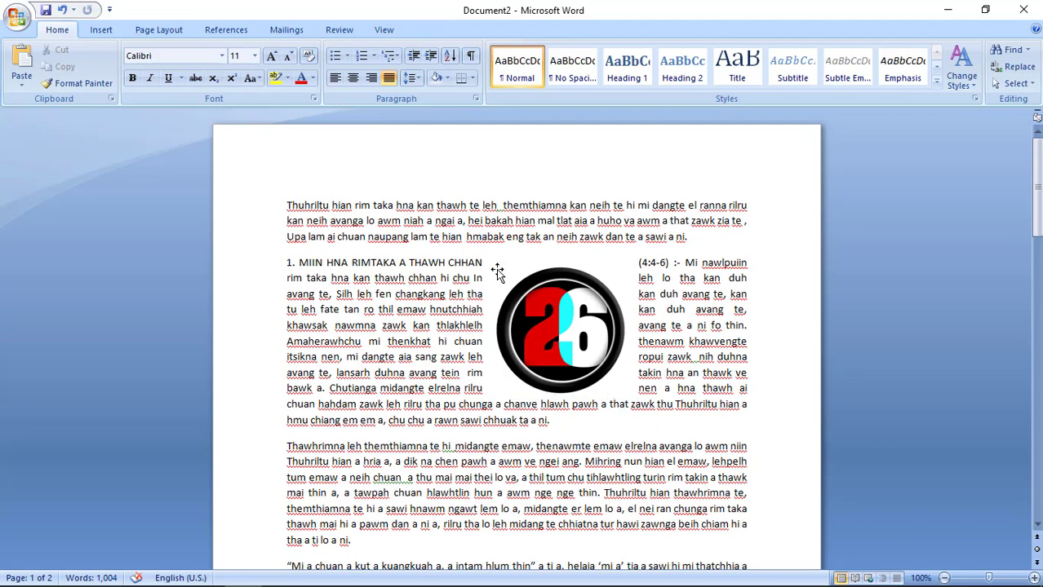
left_click(559, 314)
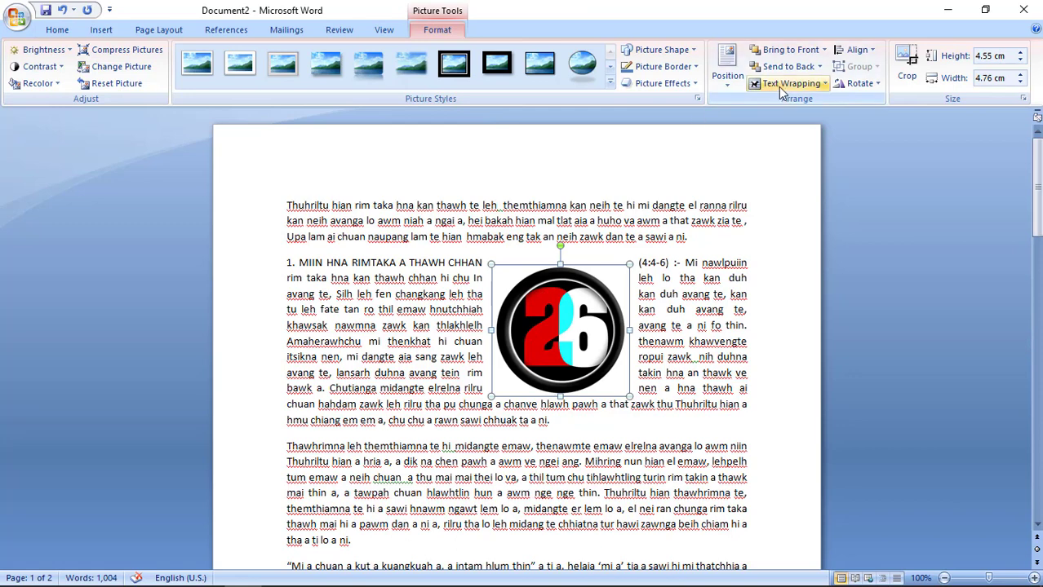
left_click(785, 83)
left_click(782, 138)
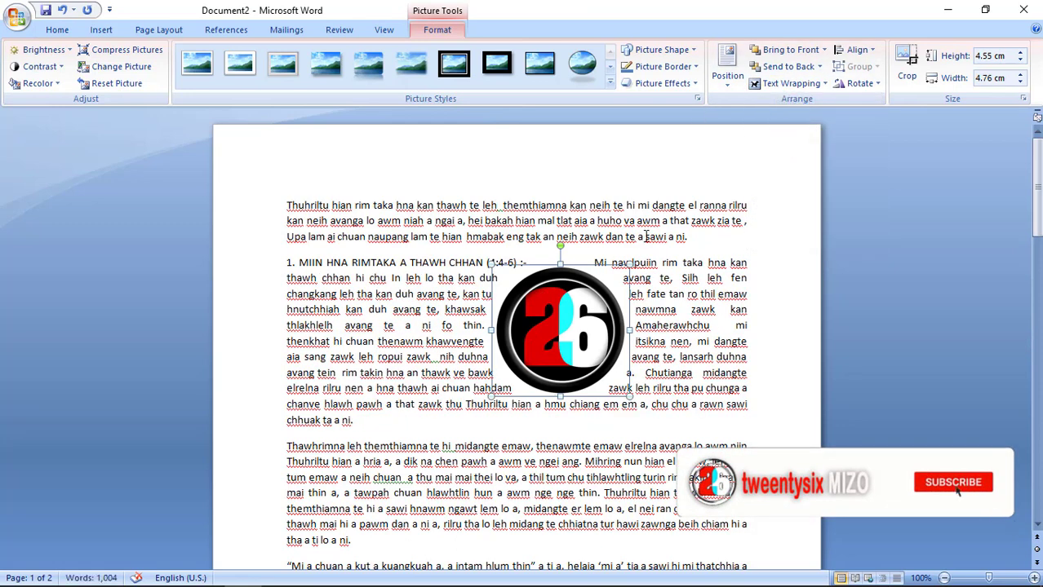
Step: Move and resize the 26 logo, stretching it, then shrinking it back to a smaller circle
left_click_drag(571, 309, 395, 321)
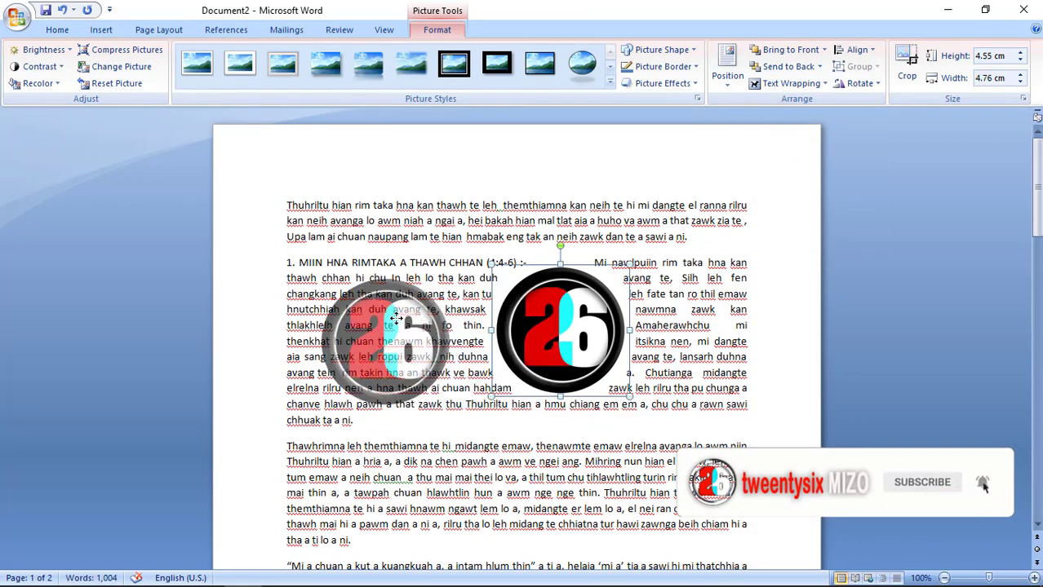
left_click_drag(450, 278, 457, 273)
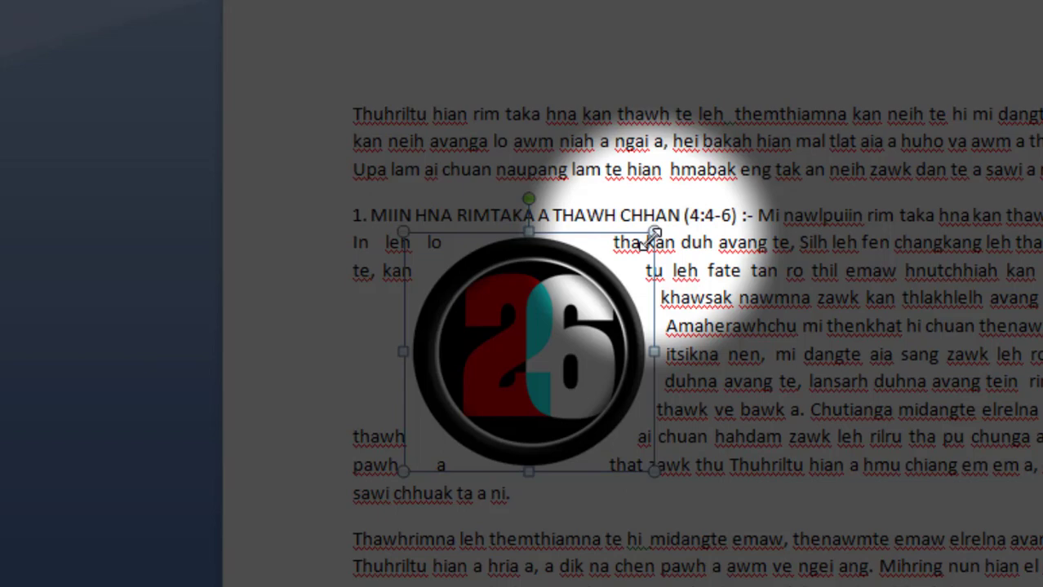
left_click_drag(655, 234, 728, 115)
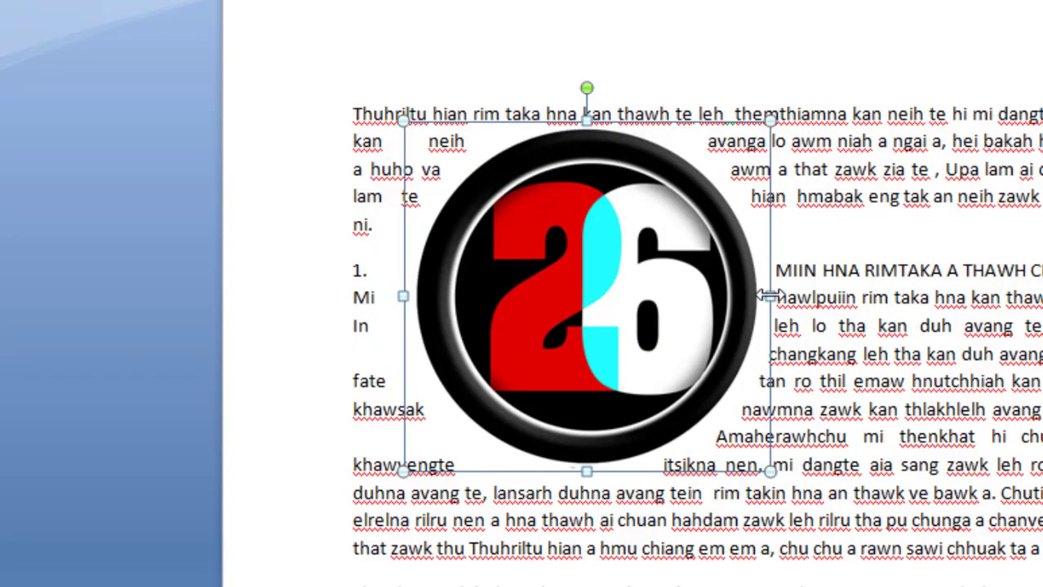
left_click_drag(767, 295, 803, 232)
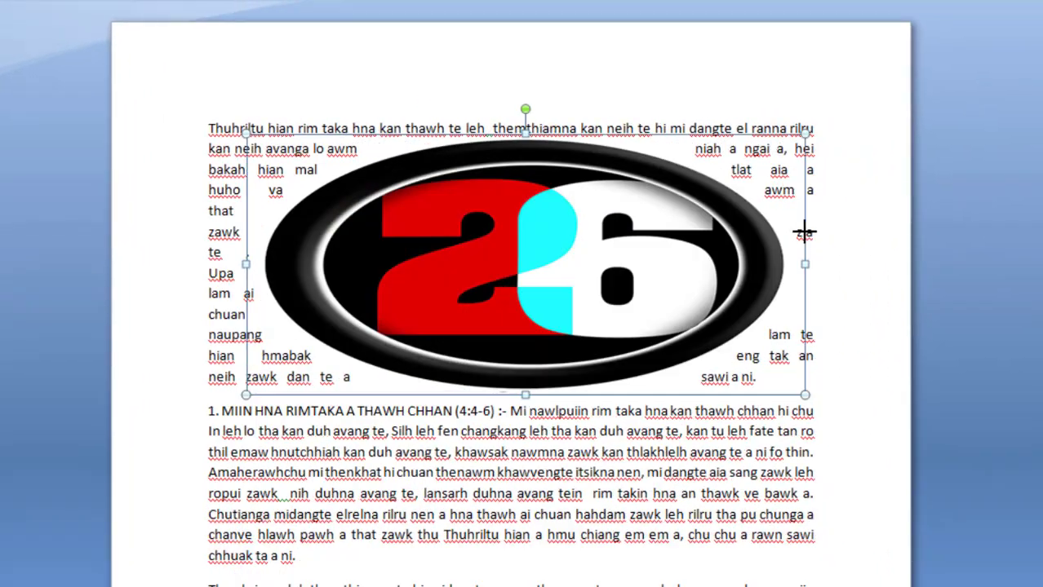
left_click_drag(808, 263, 544, 274)
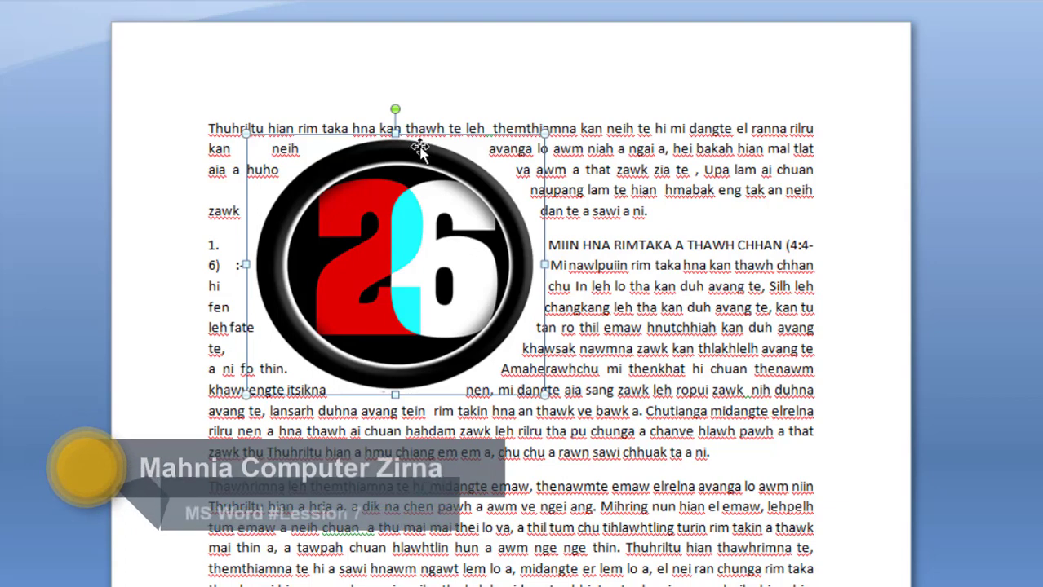
mouse_move(395, 135)
left_mouse_down()
mouse_move(396, 76)
mouse_move(395, 125)
left_mouse_up()
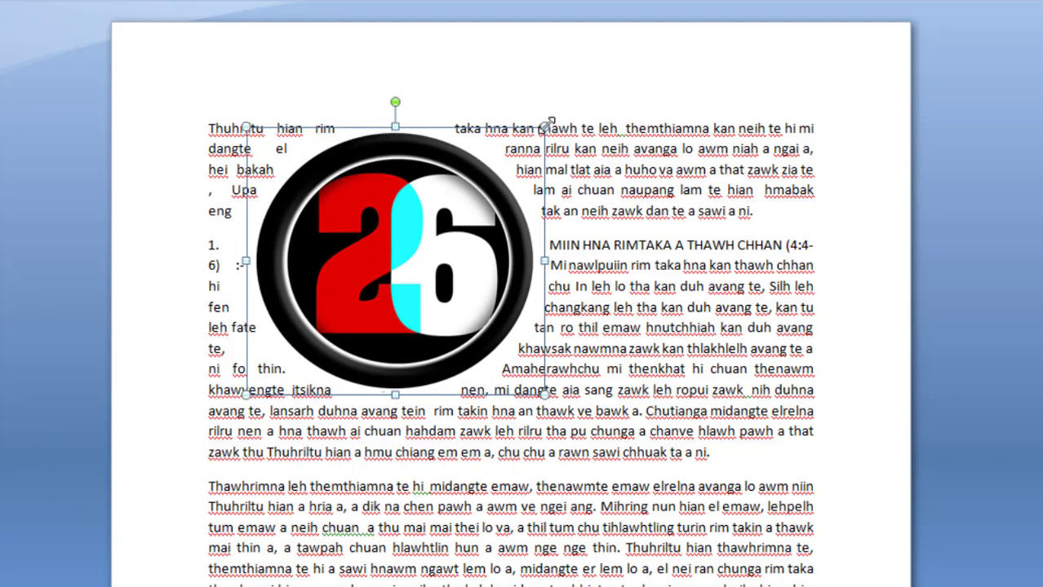
left_click_drag(545, 125, 440, 222)
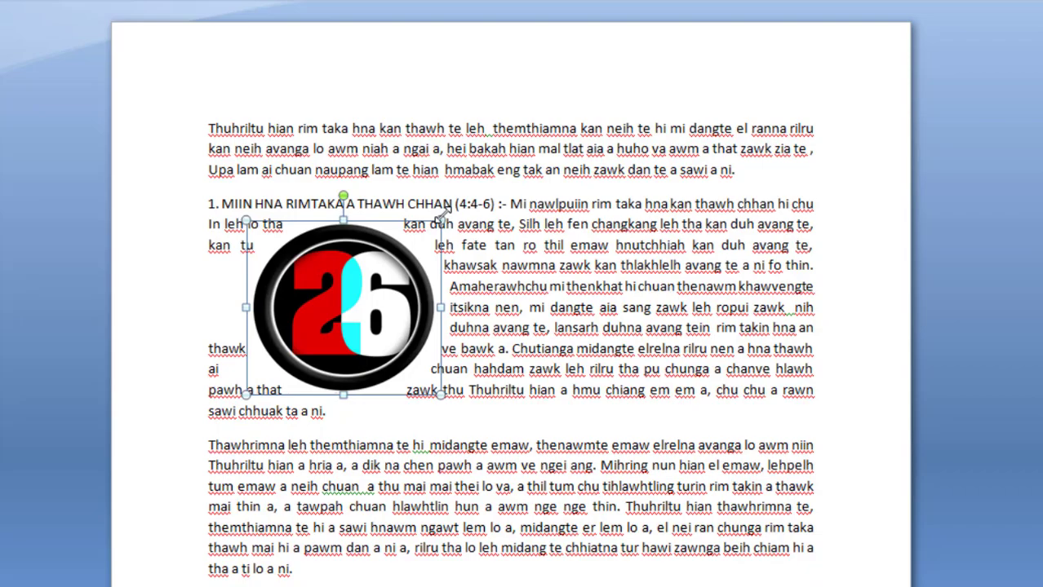
left_click_drag(415, 233, 469, 231)
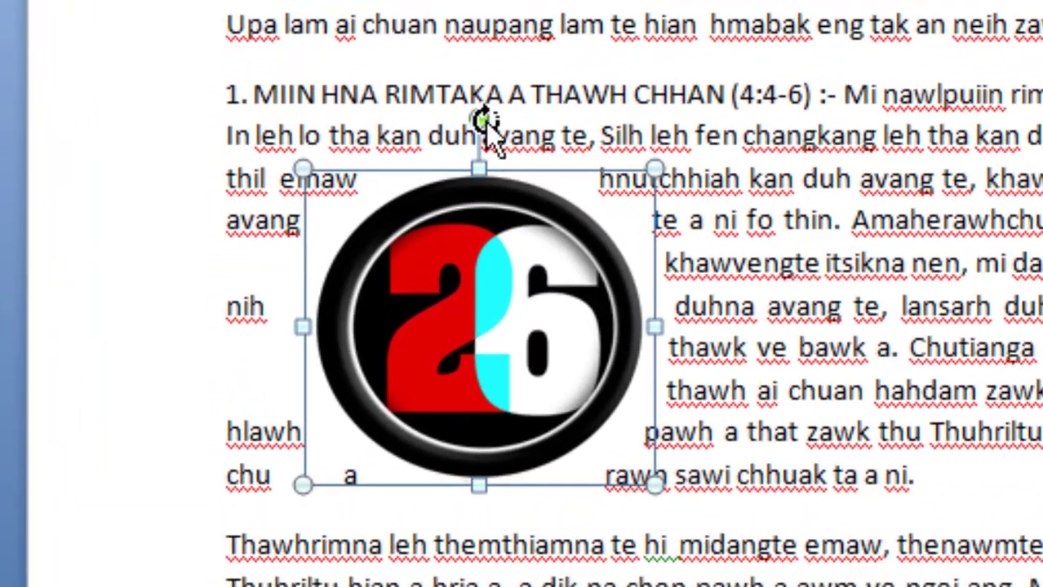
Step: Rotate the logo and back upright, centre it, and shrink it to 3.18 × 3.52 cm
left_click_drag(479, 123, 592, 284)
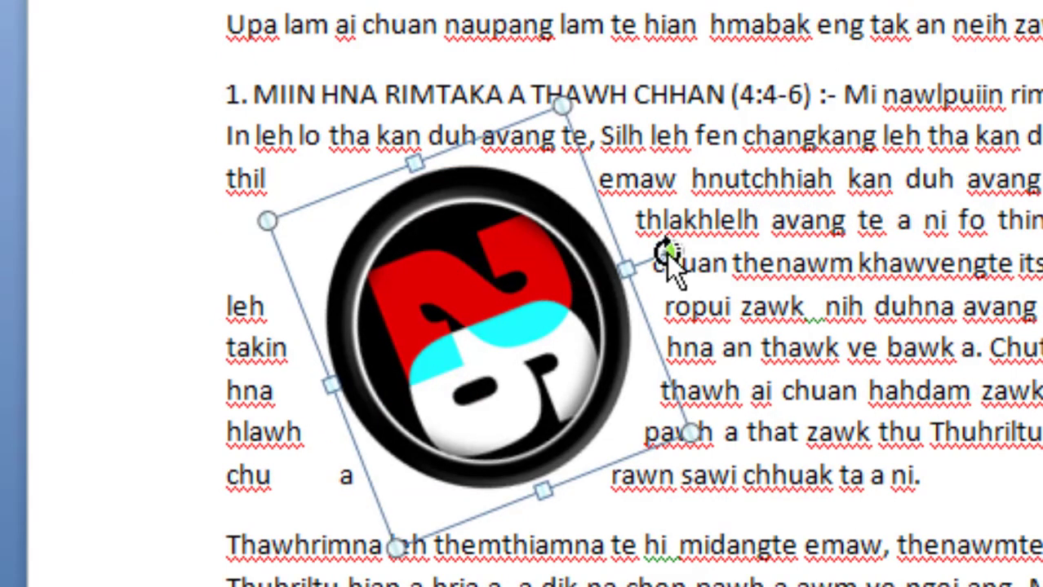
left_click_drag(665, 253, 483, 214)
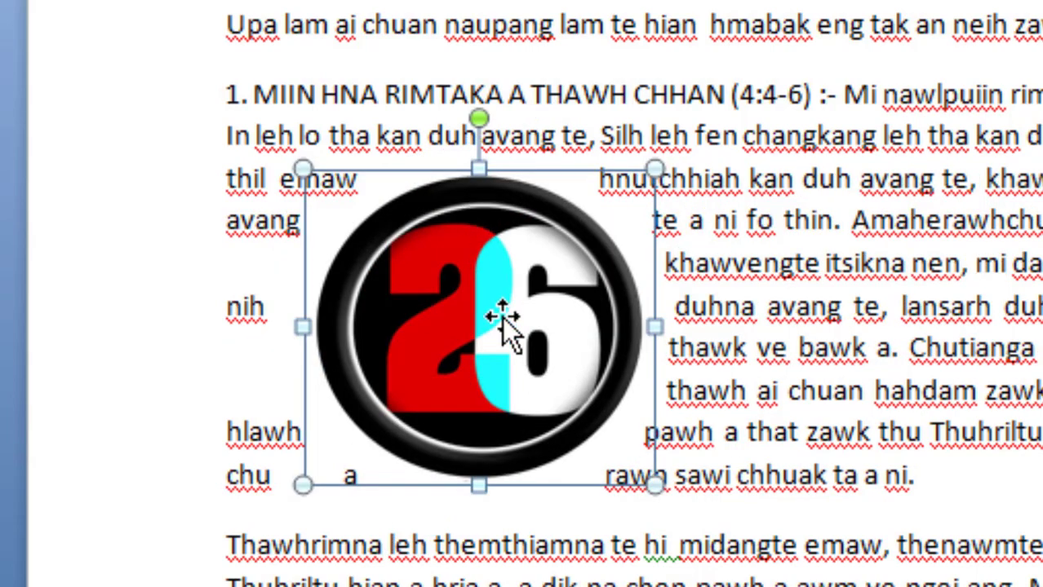
mouse_move(500, 319)
left_mouse_down()
mouse_move(586, 318)
mouse_move(556, 320)
left_mouse_up()
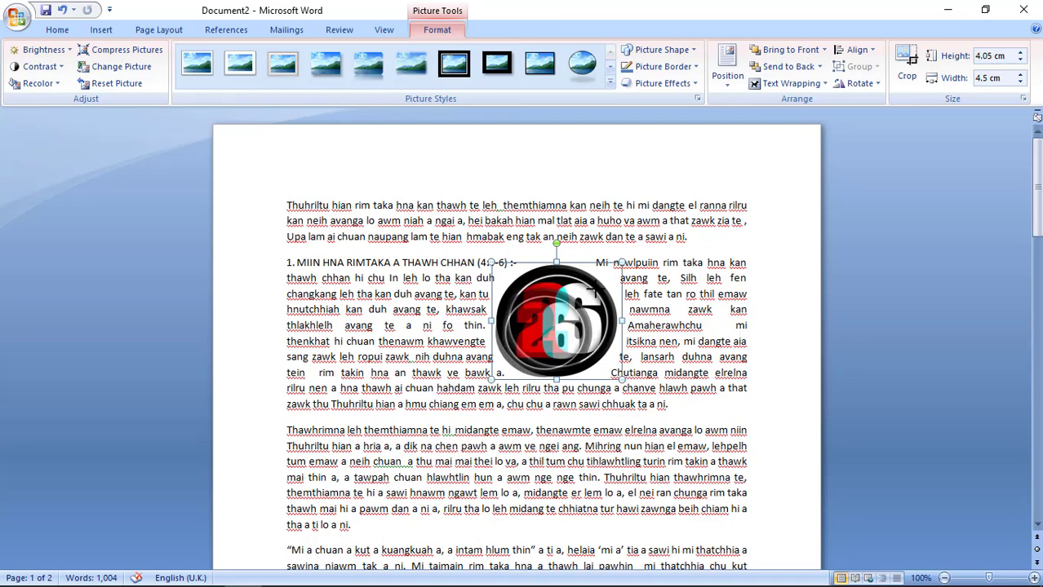
left_click_drag(614, 274, 541, 318)
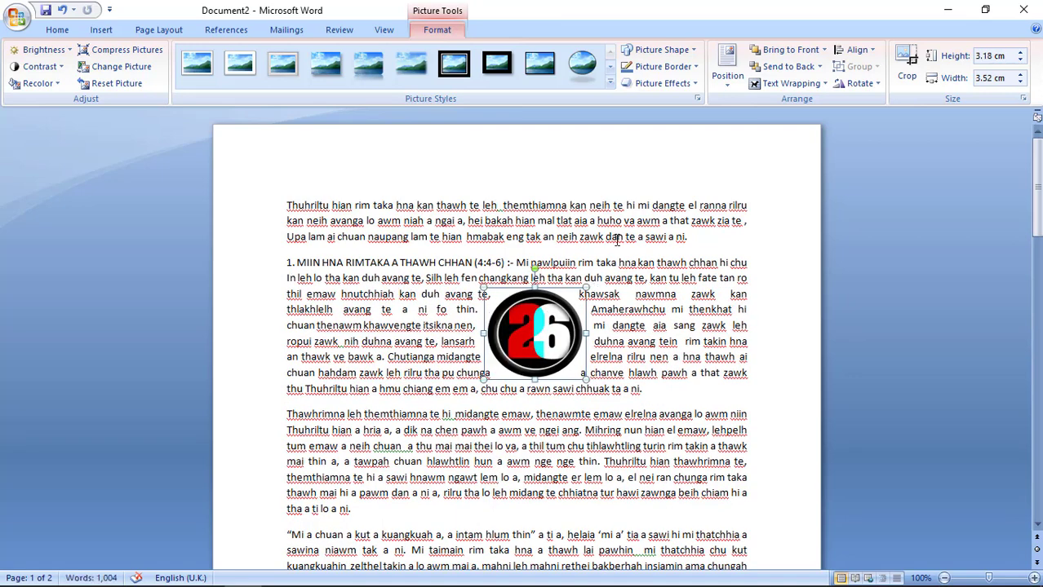
left_click(671, 169)
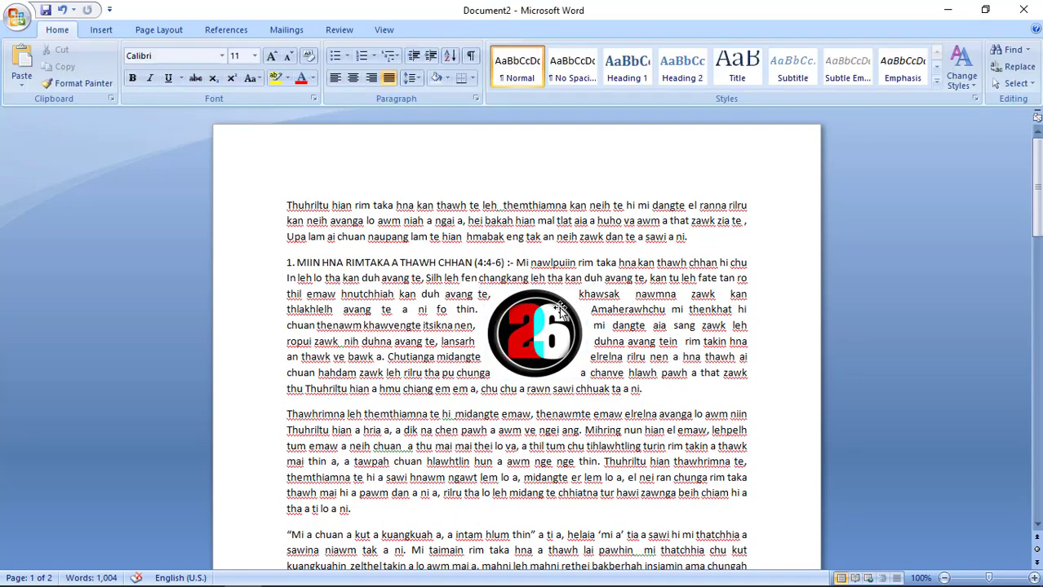
left_click(559, 306)
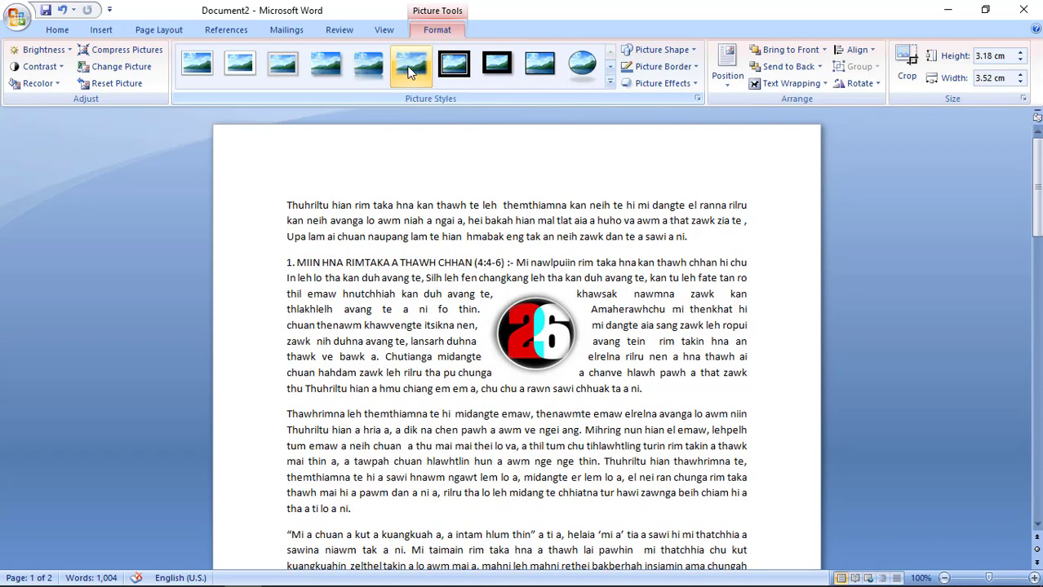
left_click(410, 72)
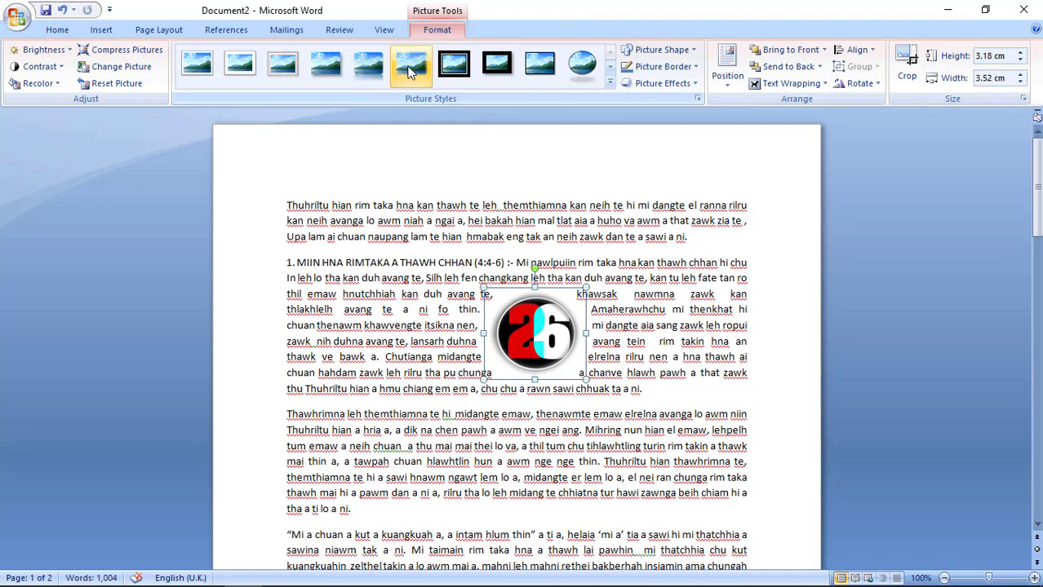
left_click(526, 175)
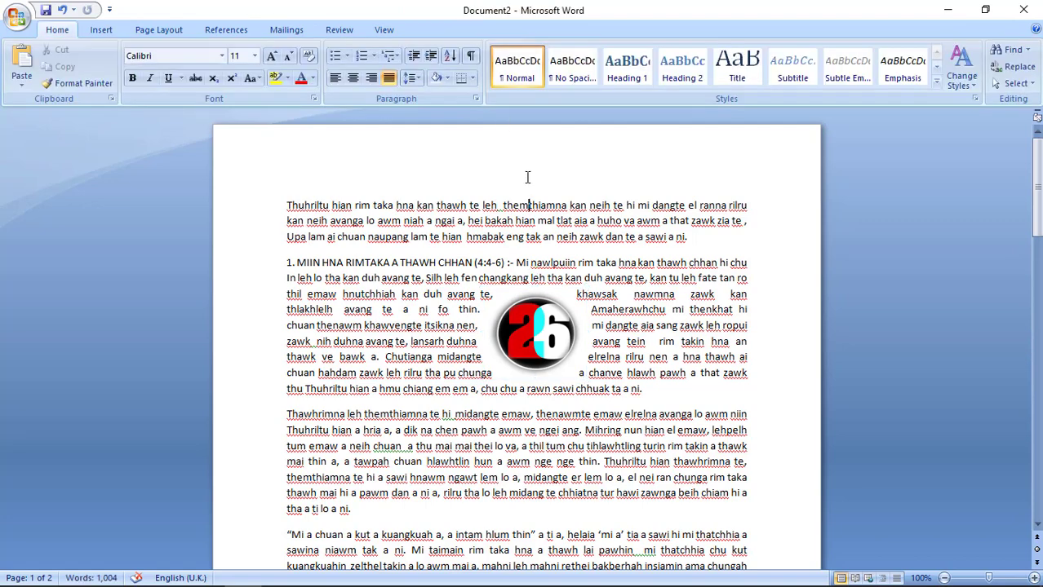
left_click(529, 341)
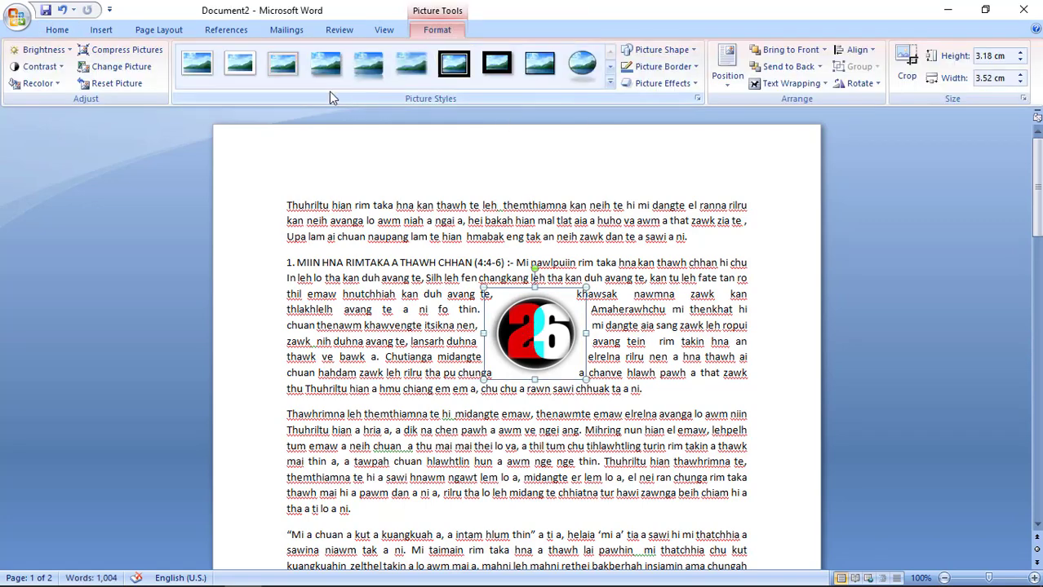
left_click(610, 83)
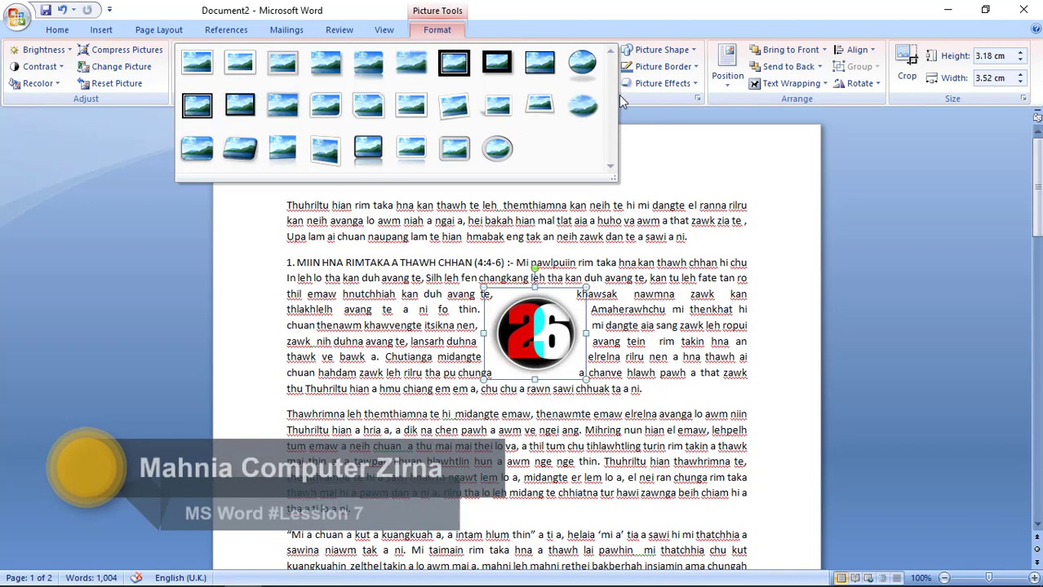
left_click(674, 117)
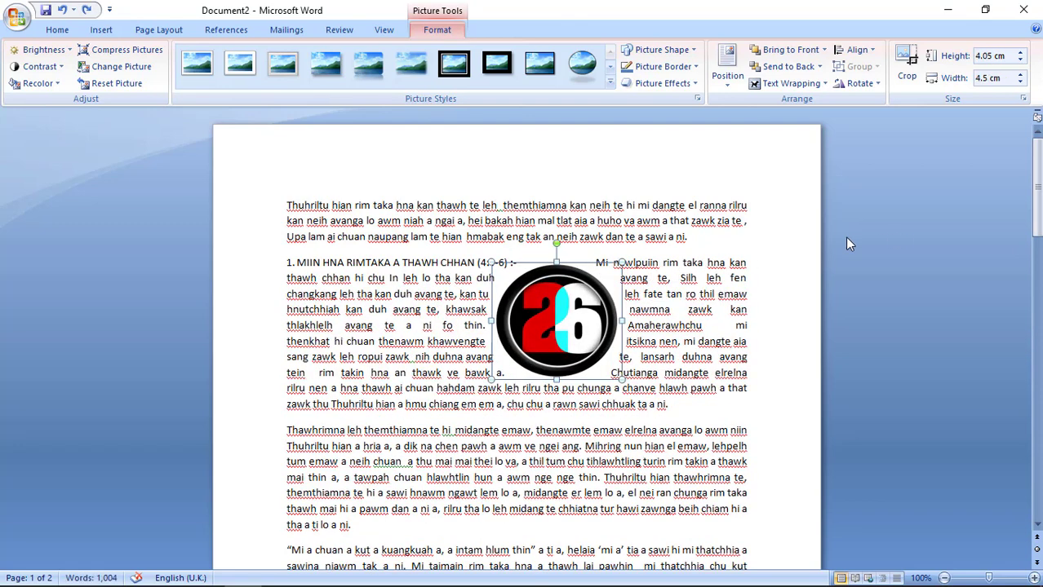
Step: Shrink the logo to 3.07 × 3.41 cm, set wrapping to Square, then Tight
left_click_drag(621, 263, 589, 290)
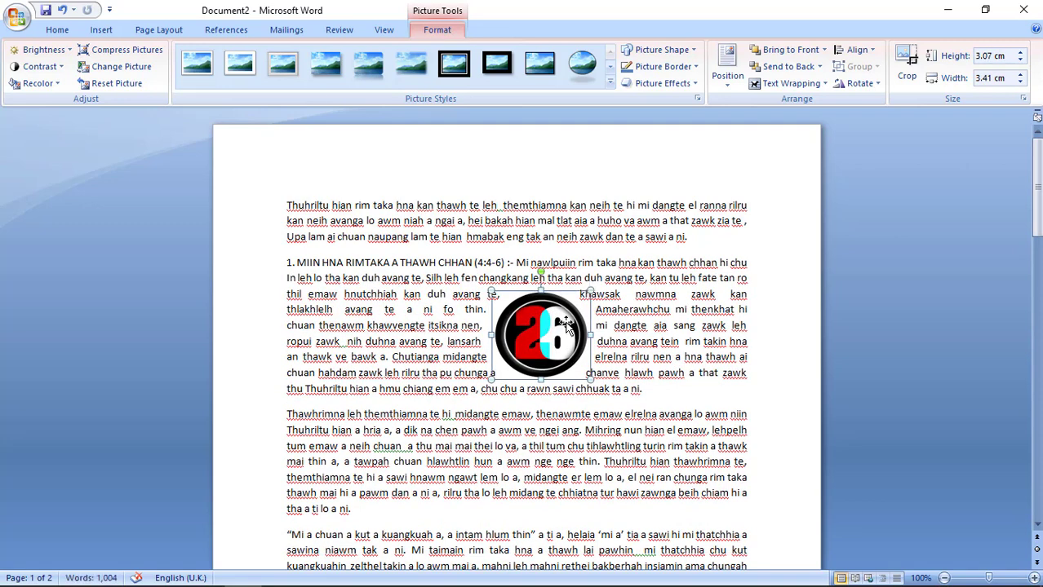
left_click_drag(555, 330, 556, 327)
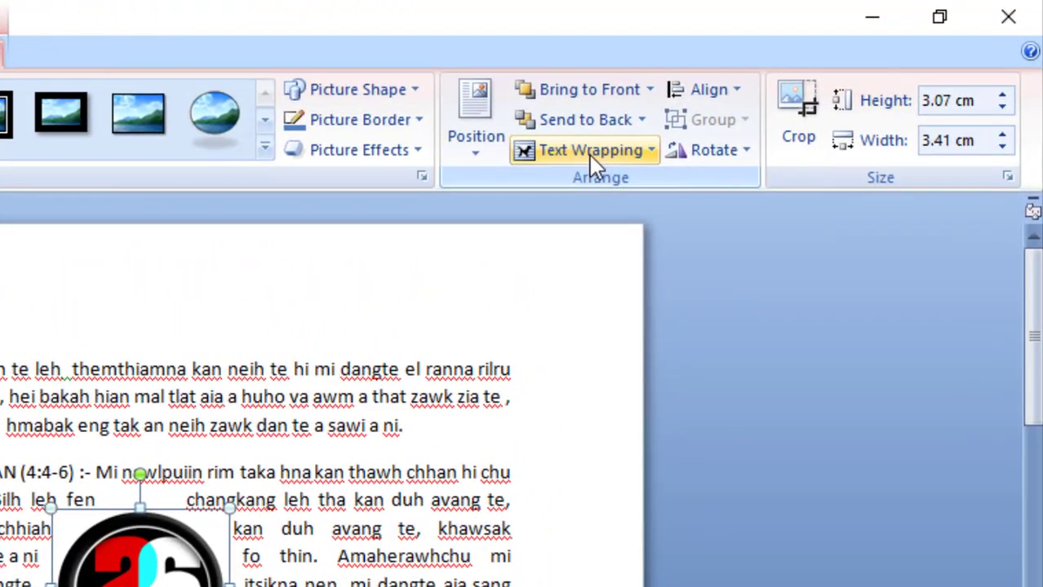
left_click(589, 155)
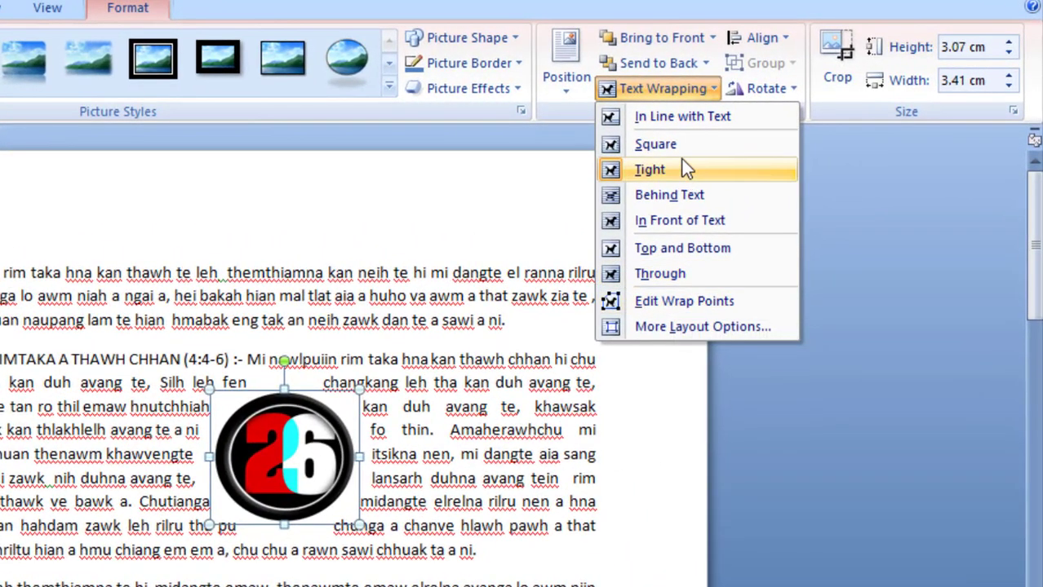
left_click(681, 151)
left_click(685, 91)
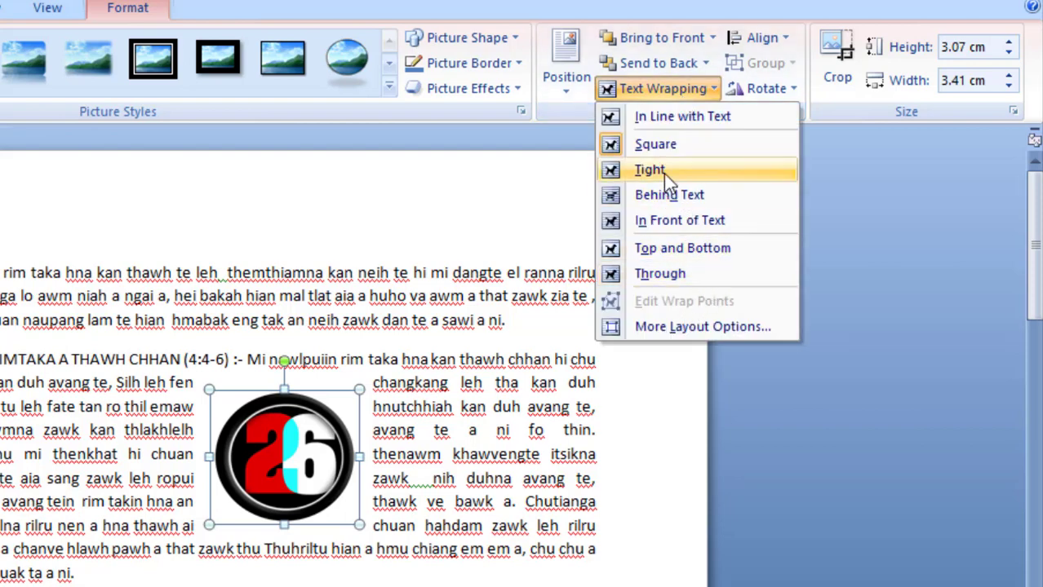
left_click(664, 174)
Step: Check the text flow around the logo, then reselect the 26 logo
left_click(677, 93)
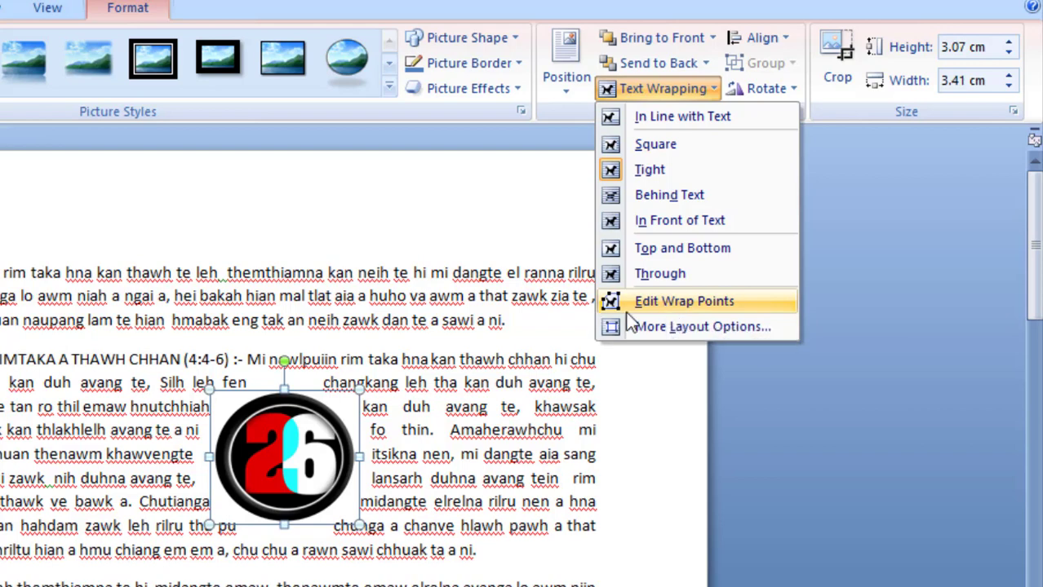
left_click(607, 563)
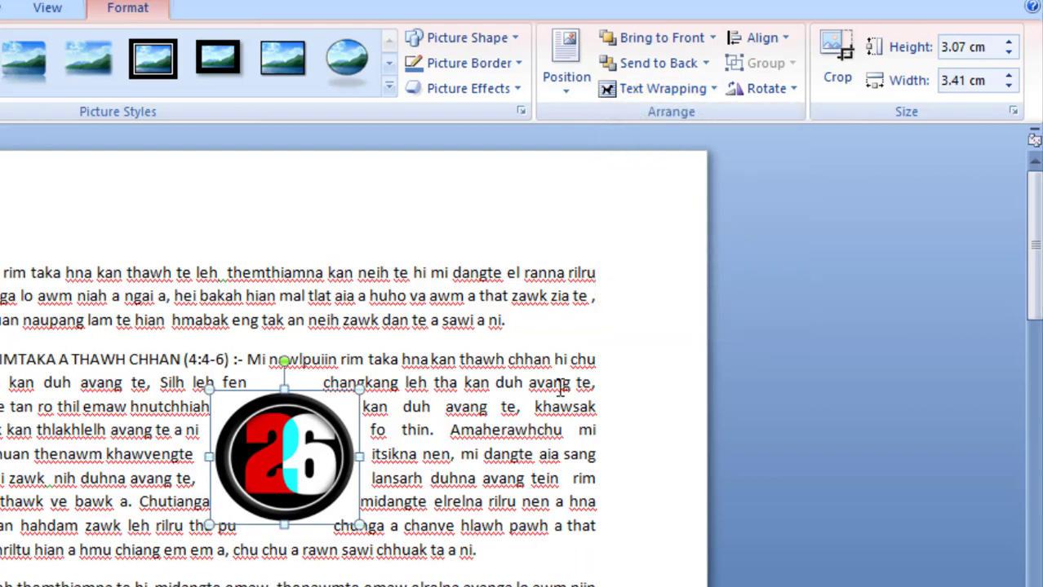
left_click(379, 358)
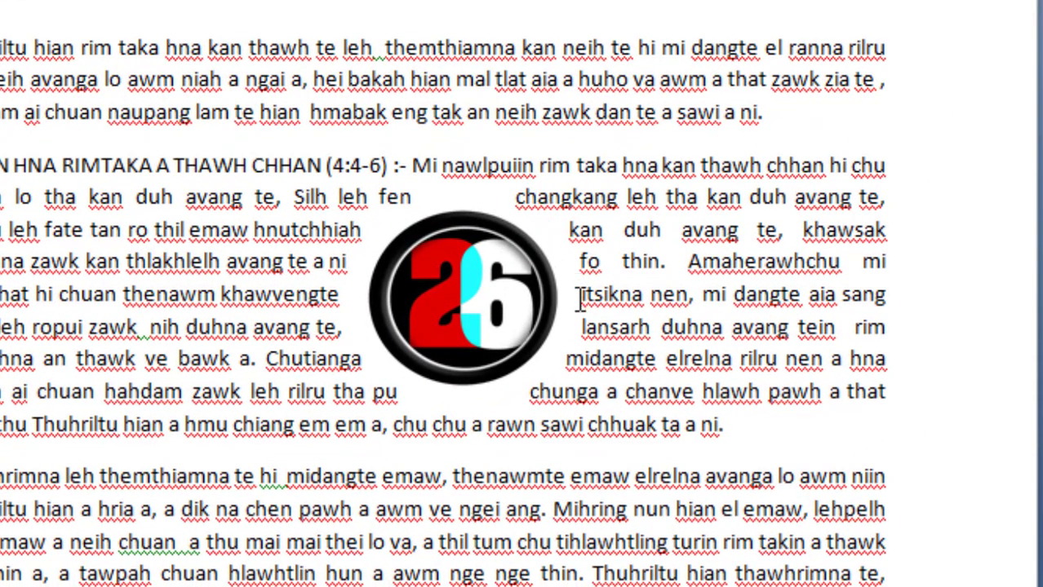
left_click(551, 249)
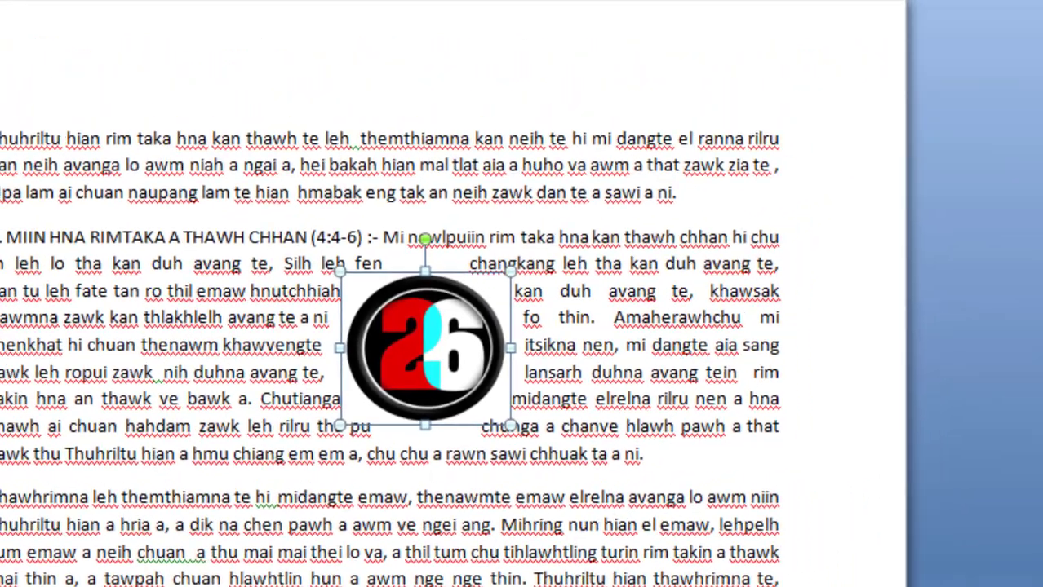
Step: Edit the 26 logo's wrap points, dragging the top points so text follows its round edge
left_click(730, 61)
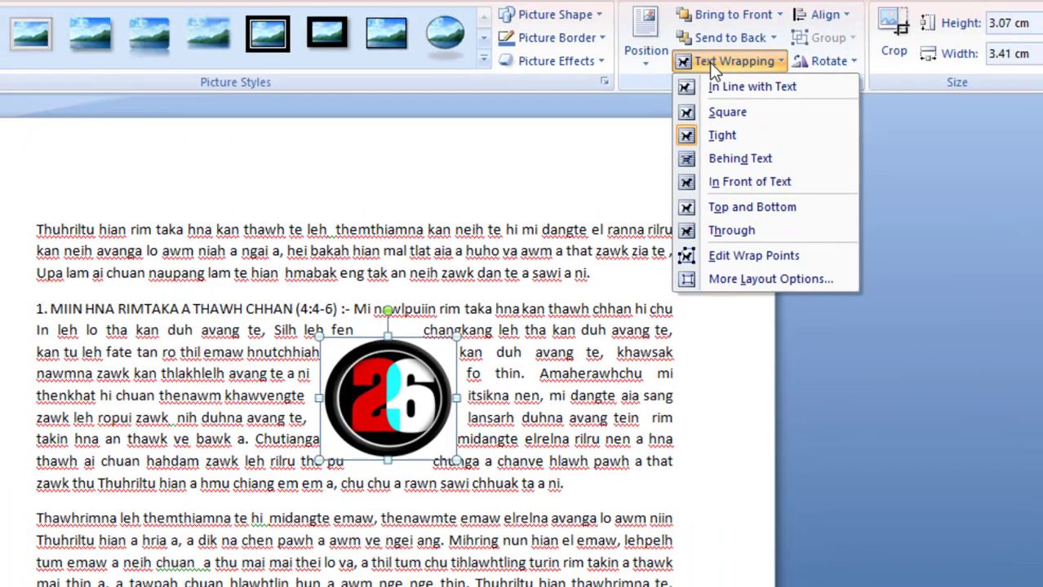
left_click(731, 256)
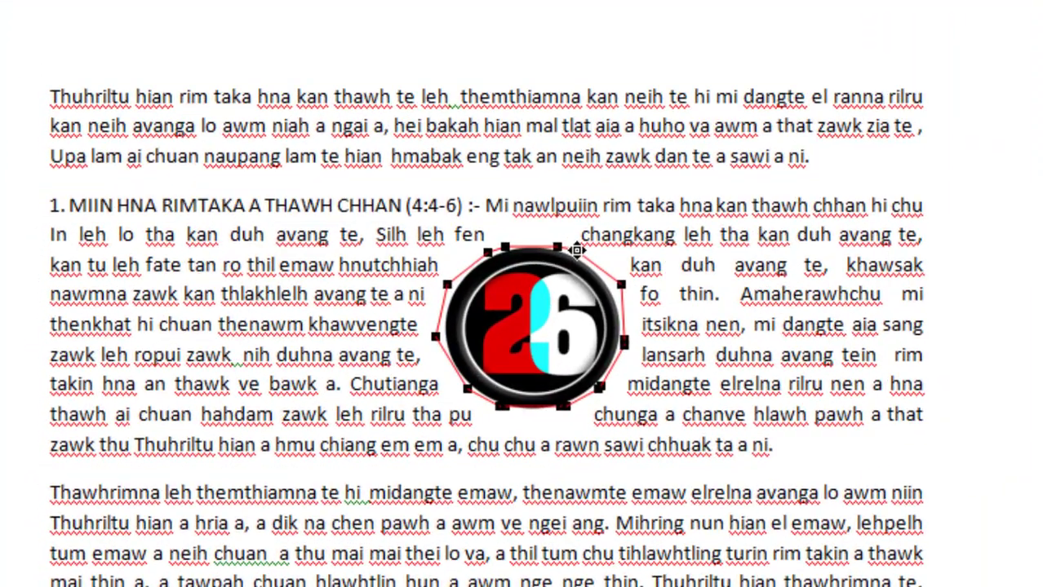
mouse_move(558, 247)
left_mouse_down()
mouse_move(583, 242)
mouse_move(548, 233)
left_mouse_up()
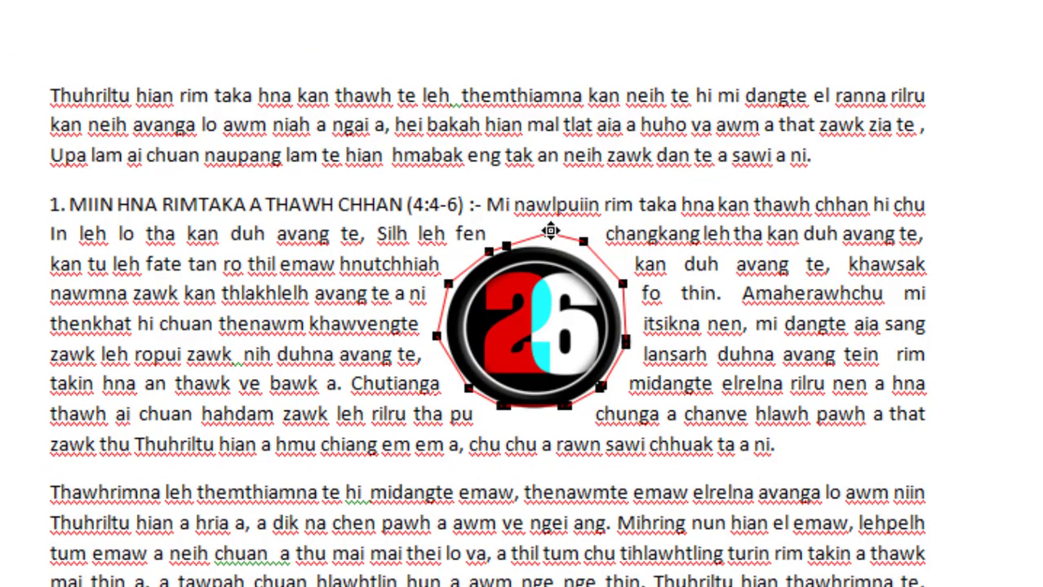
mouse_move(509, 245)
left_mouse_down()
mouse_move(496, 233)
mouse_move(466, 243)
left_mouse_up()
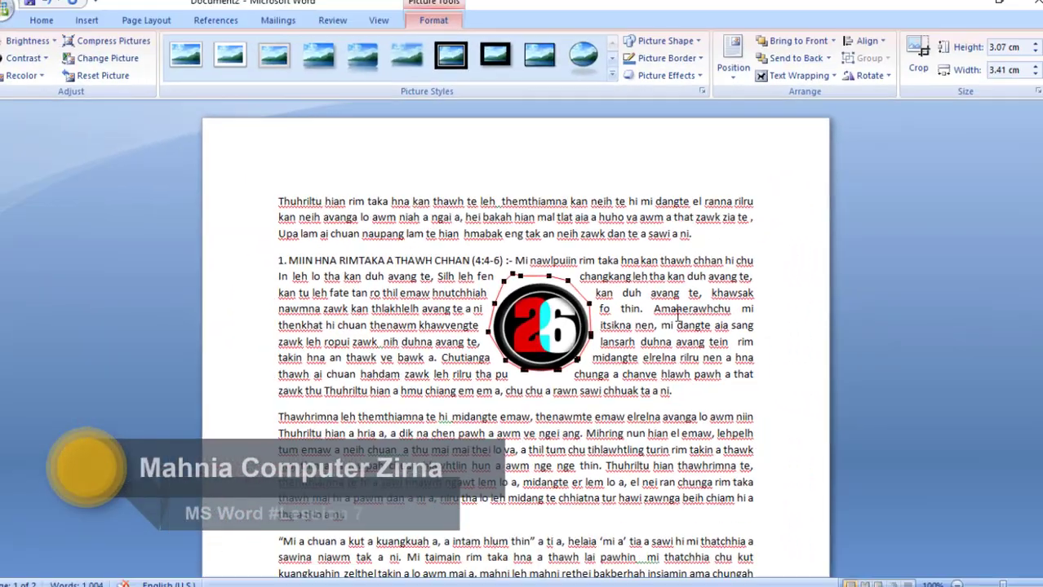
left_click(679, 310)
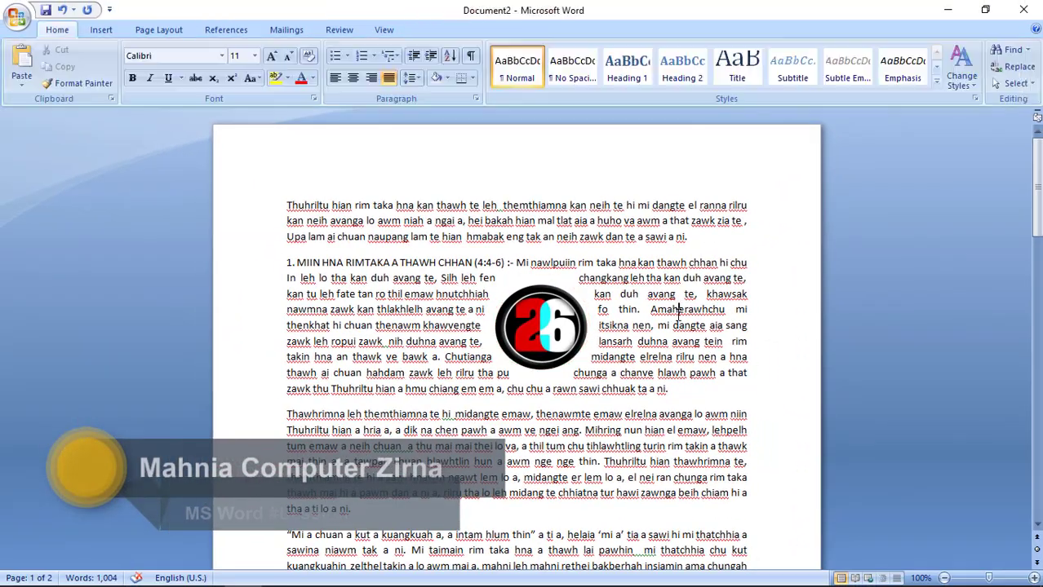
left_click(574, 314)
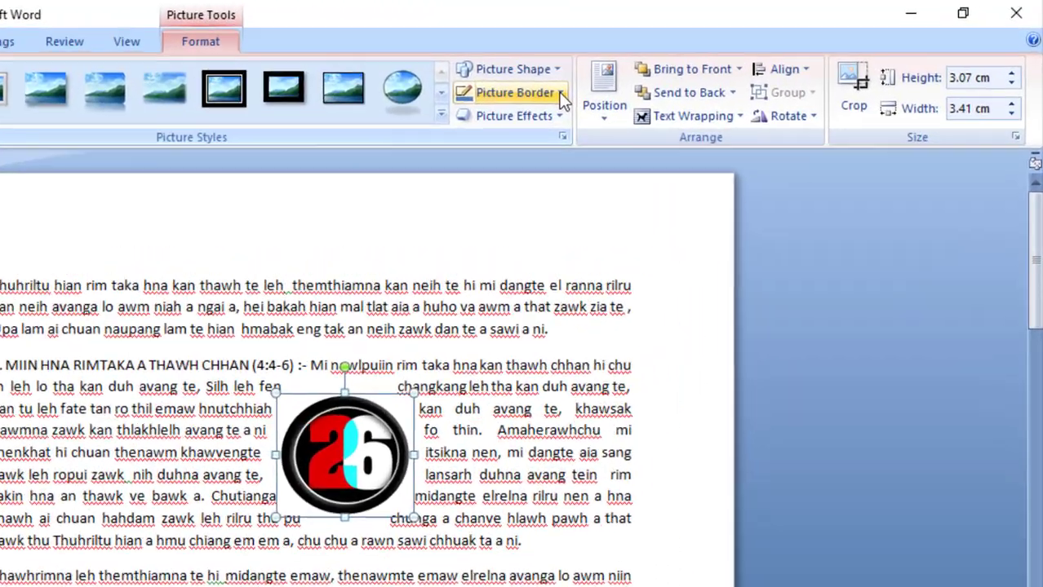
left_click(695, 66)
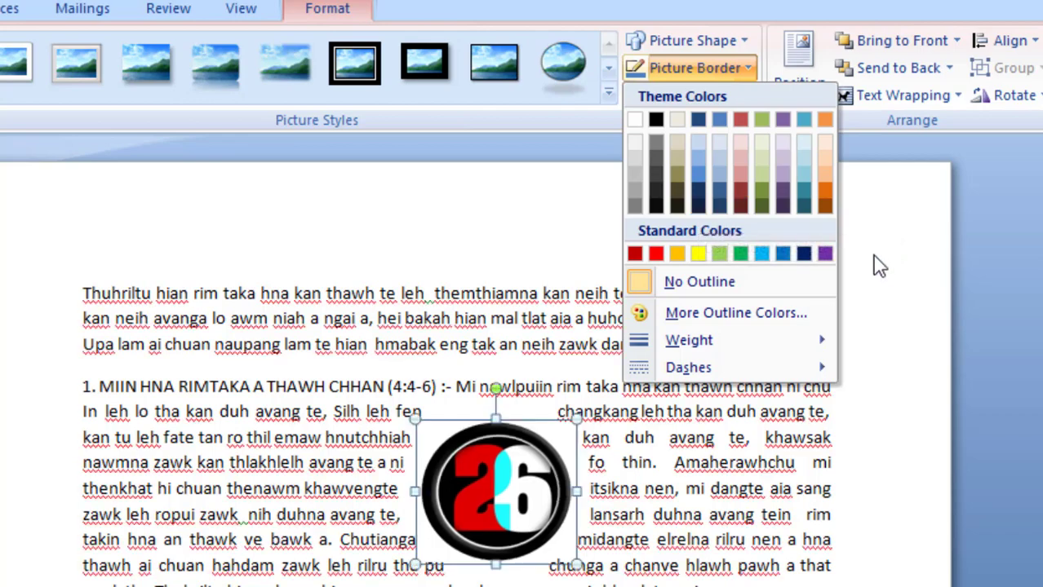
left_click(917, 291)
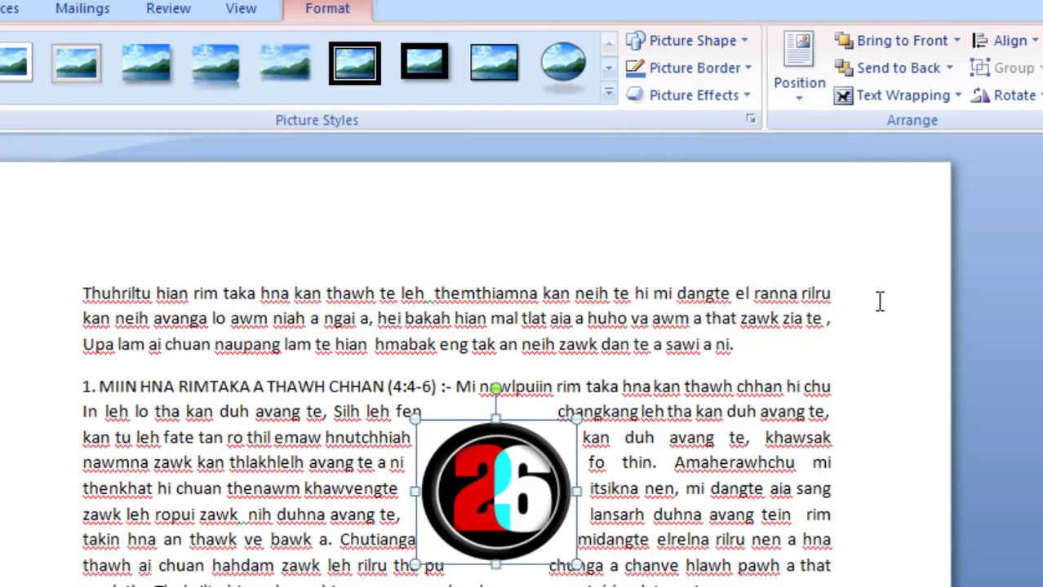
scroll(757, 400, "down", 1)
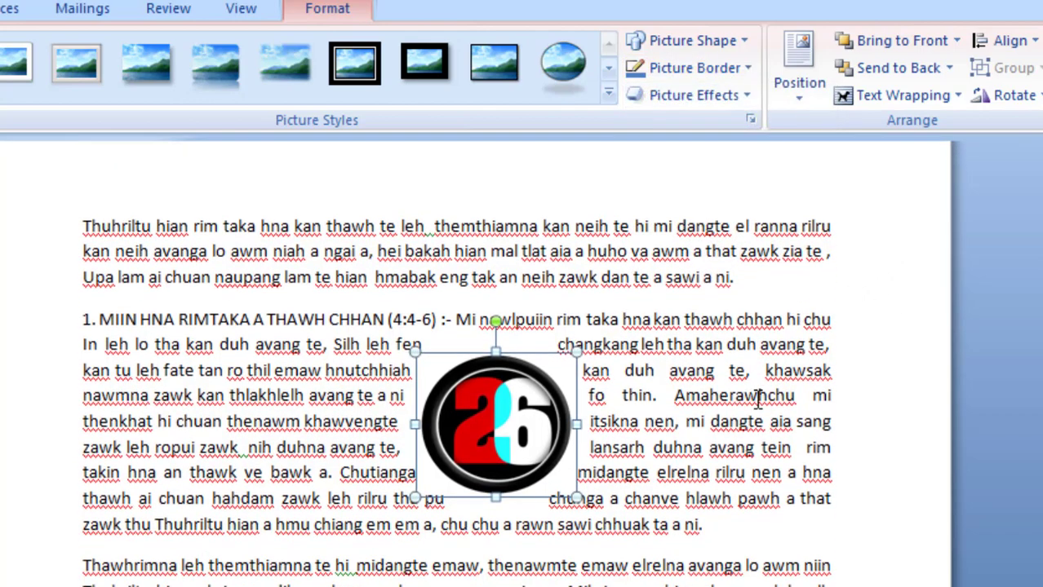
scroll(757, 399, "down", 1)
scroll(757, 400, "down", 1)
left_click(630, 473)
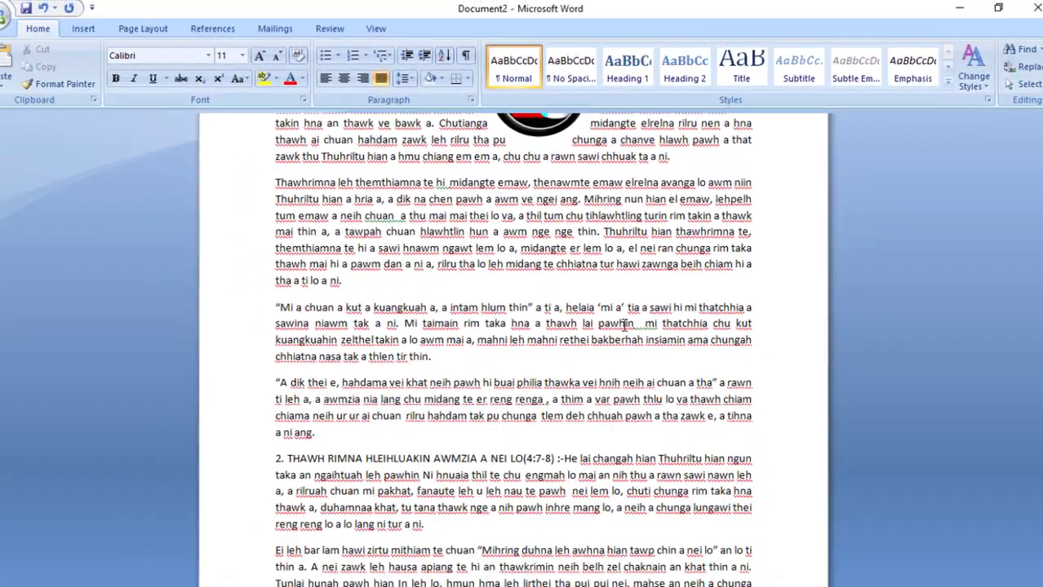
scroll(625, 318, "down", 2)
scroll(625, 318, "up", 2)
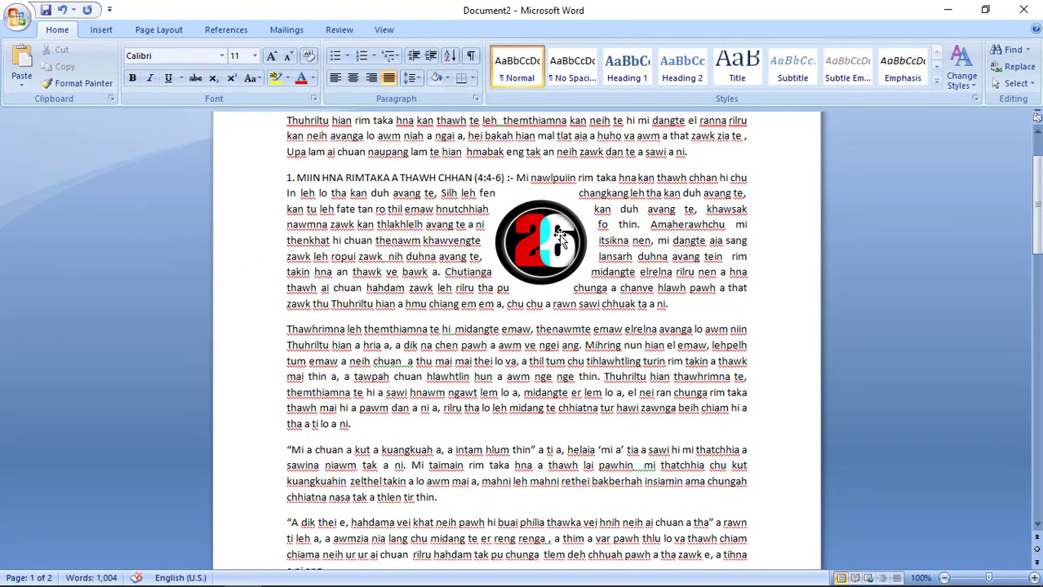
scroll(560, 247, "down", 1)
scroll(560, 246, "down", 1)
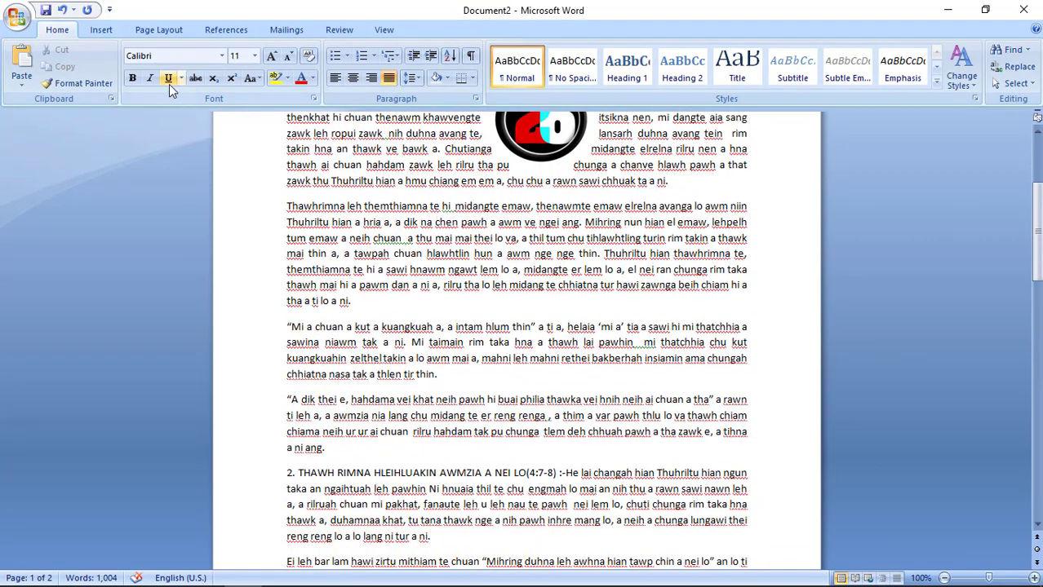
Step: Insert the red 26 business-card image from drive D: below the logo paragraph
left_click(101, 31)
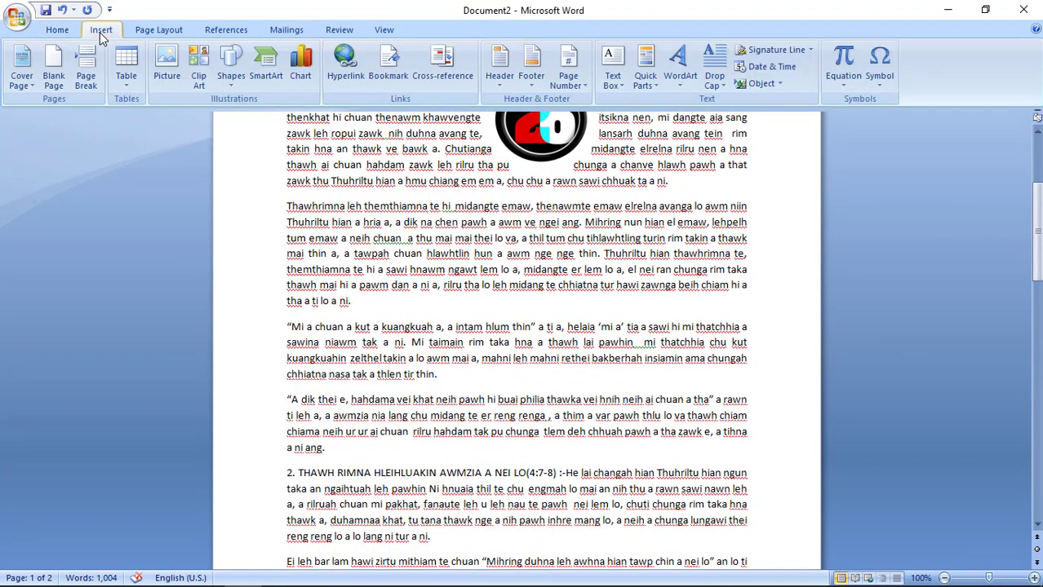
left_click(168, 60)
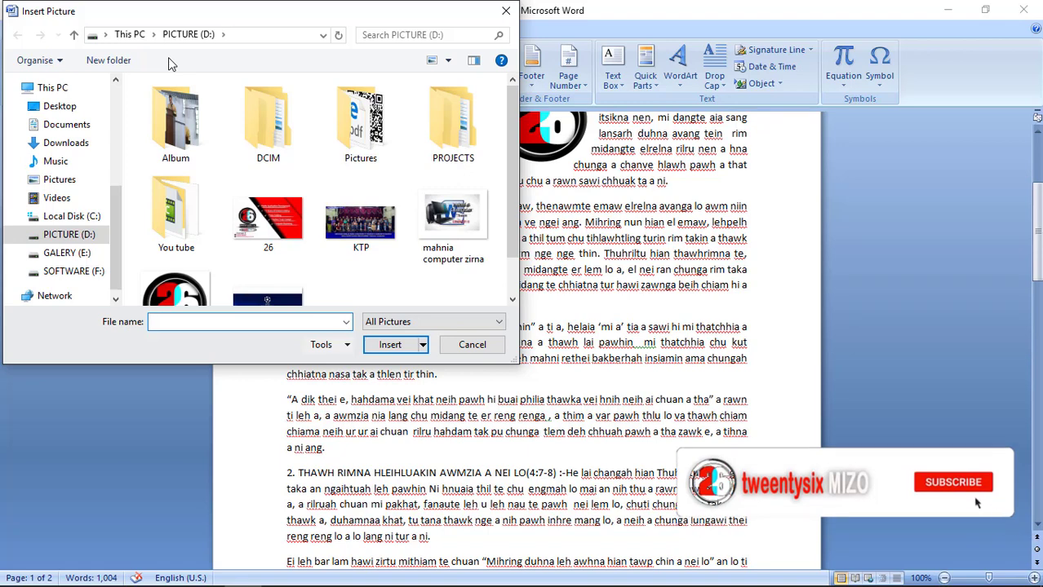
left_click(272, 224)
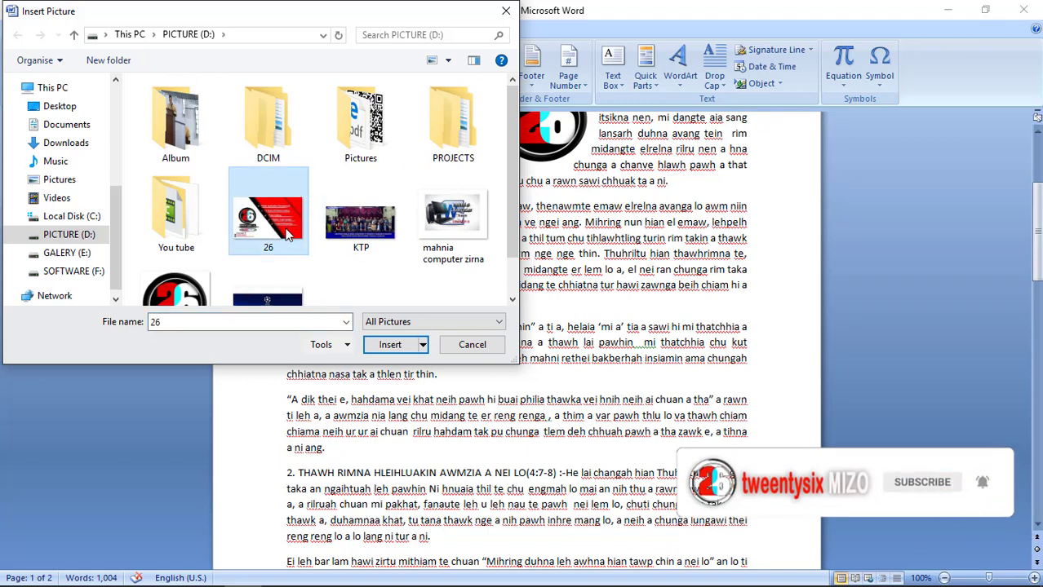
left_click(389, 345)
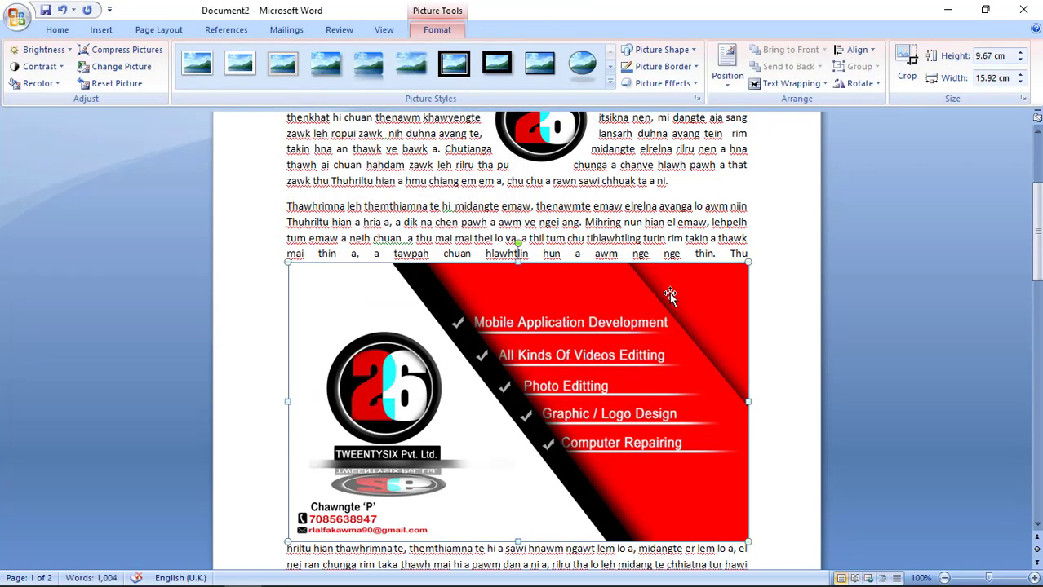
left_click(820, 87)
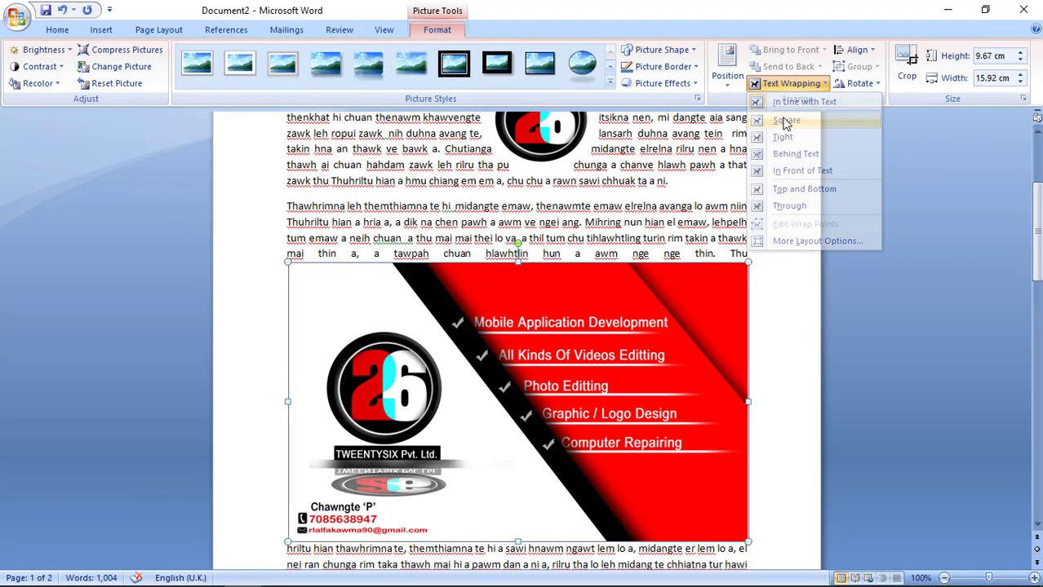
Step: Square-wrap the business card, move it up between paragraphs, and resize it to 4.51 × 7.44 cm
left_click(786, 121)
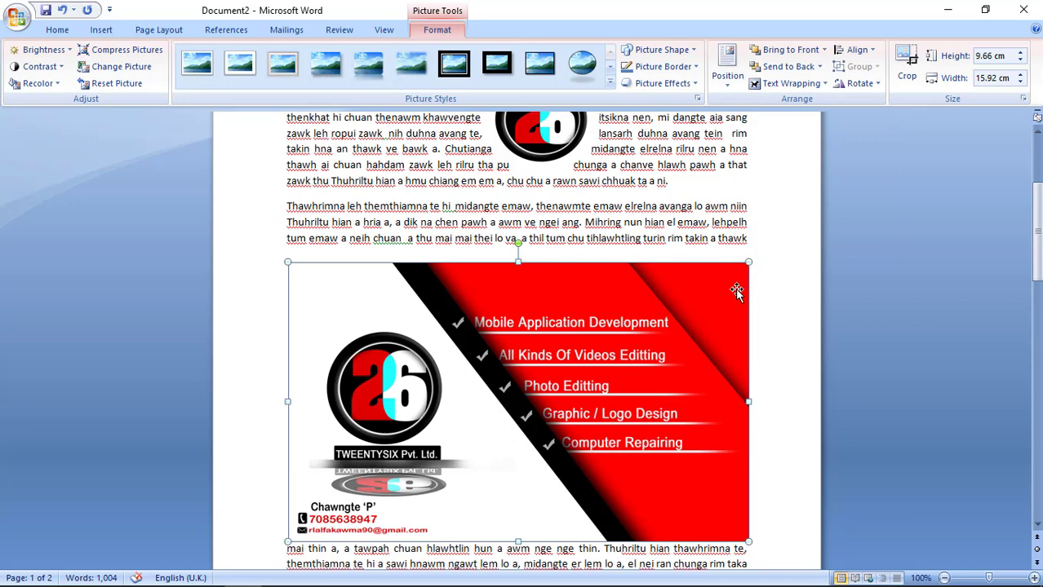
left_click_drag(718, 306, 723, 255)
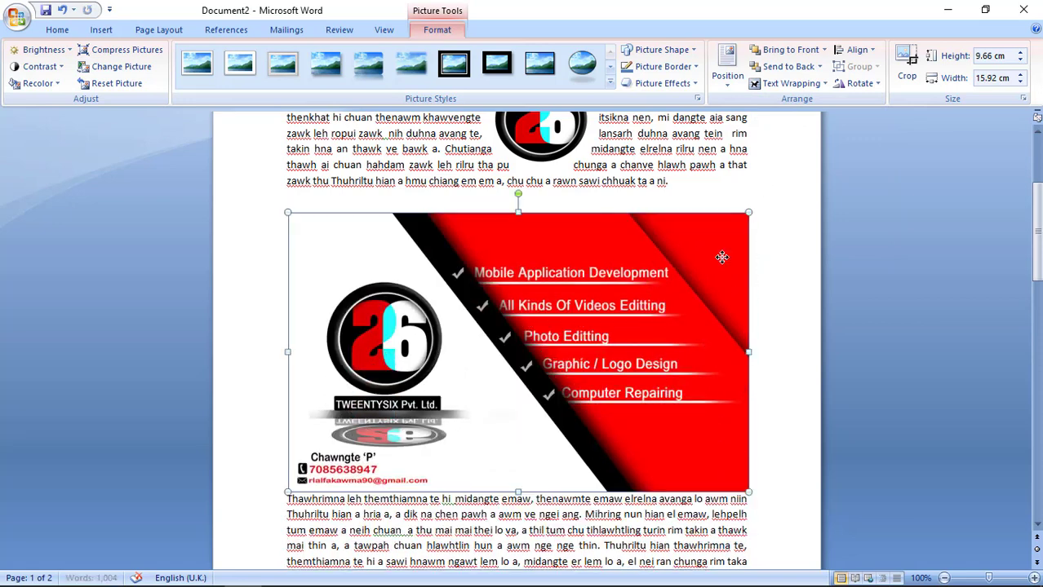
mouse_move(749, 212)
left_mouse_down()
mouse_move(535, 419)
mouse_move(563, 416)
left_mouse_up()
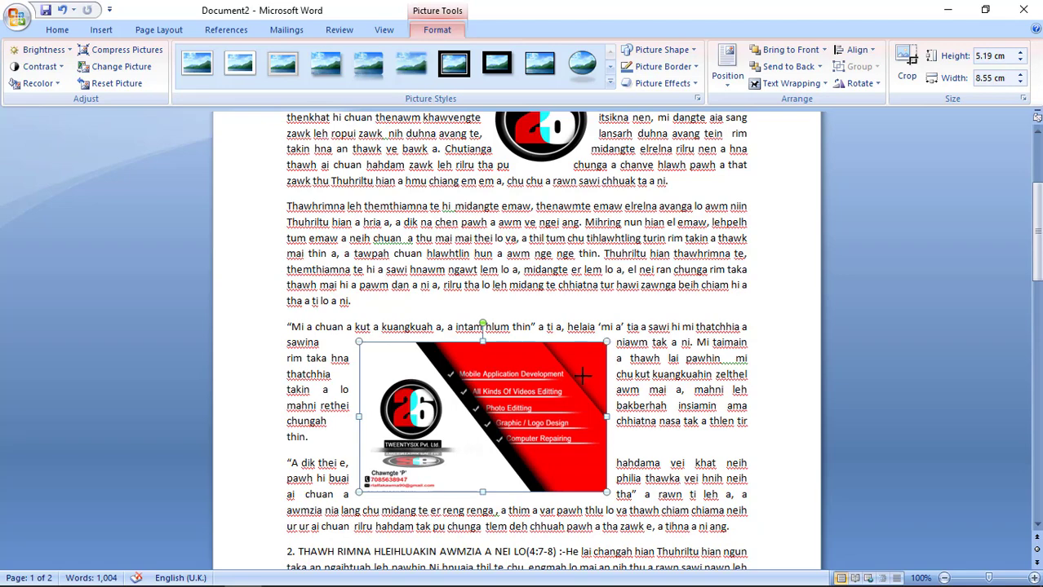
left_click_drag(583, 374, 574, 362)
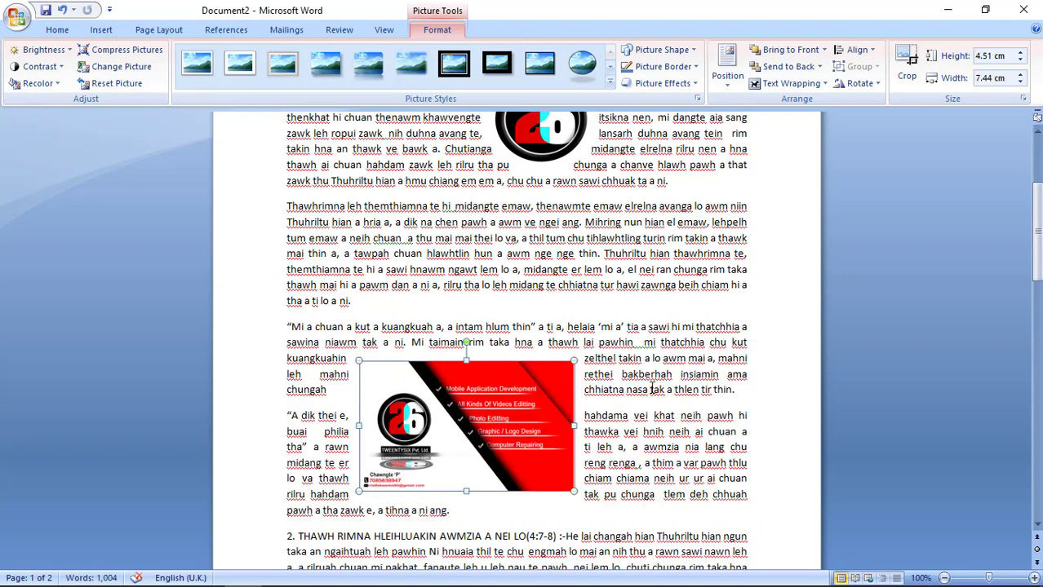
scroll(652, 389, "down", 1)
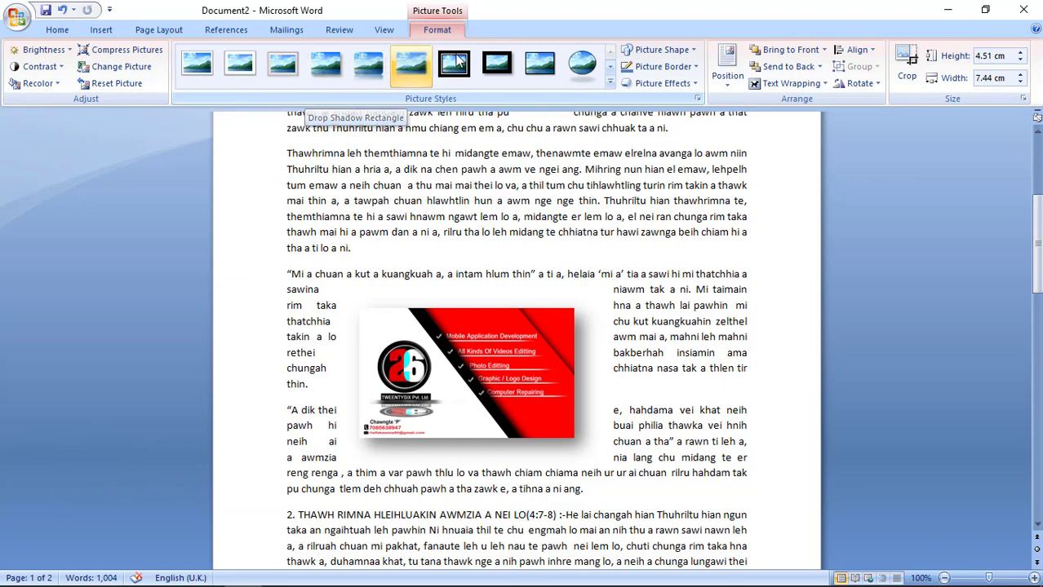
Step: Browse Picture Styles without applying one, then show the +40 % to -40 % Brightness levels
left_click(611, 84)
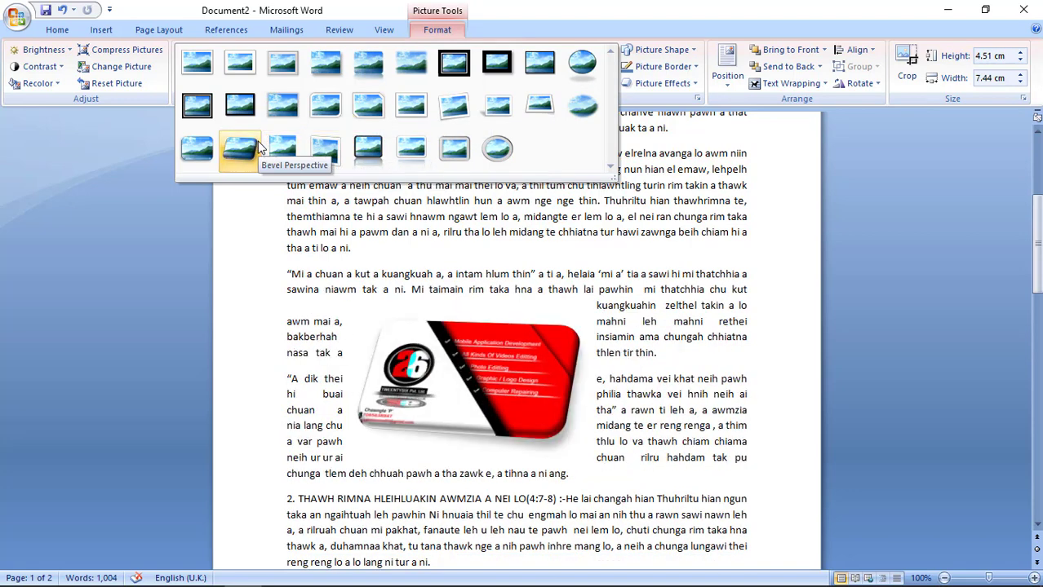
left_click(658, 100)
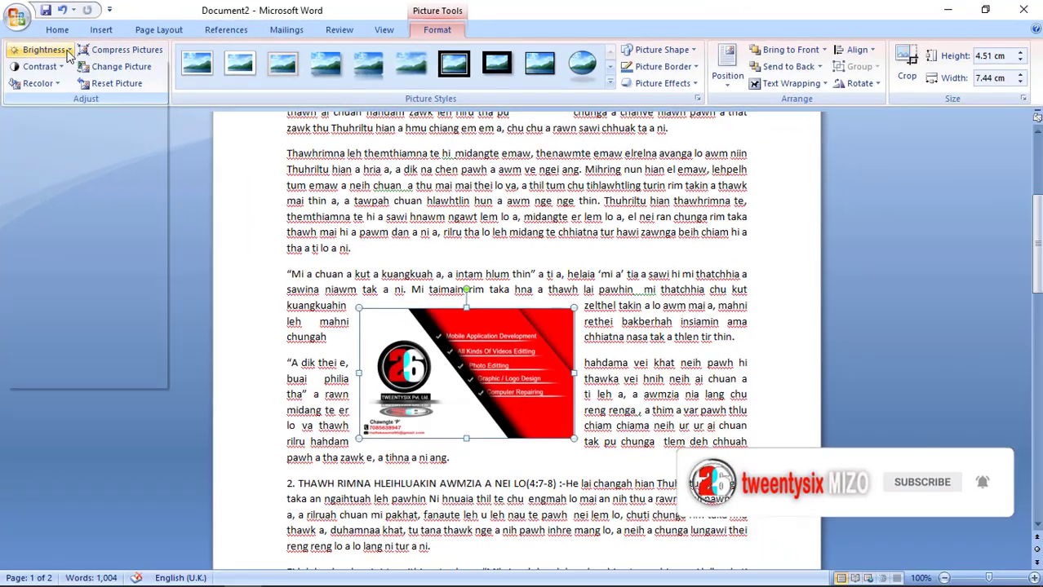
left_click(41, 50)
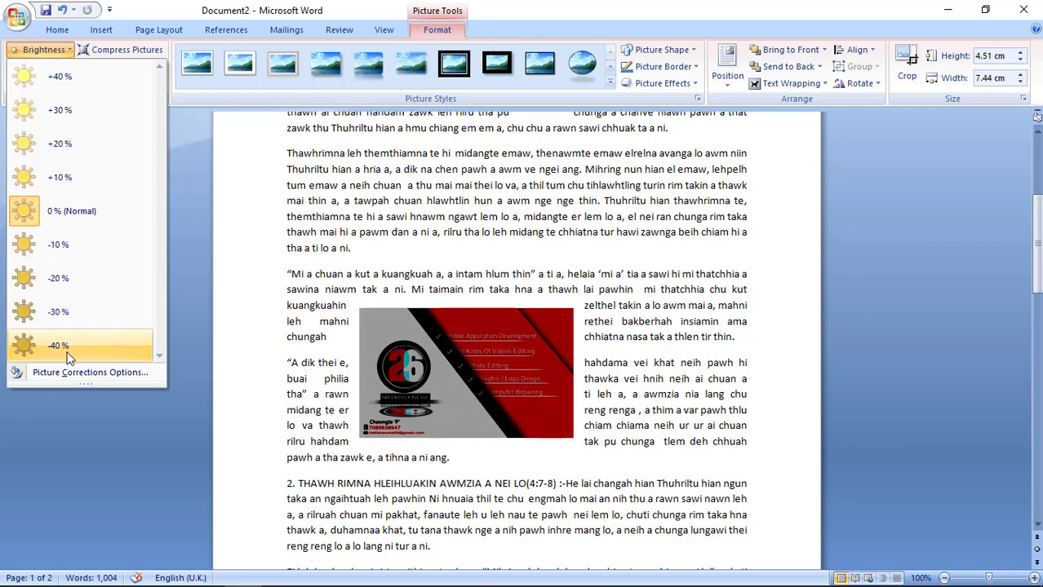
left_click(184, 189)
left_click(63, 70)
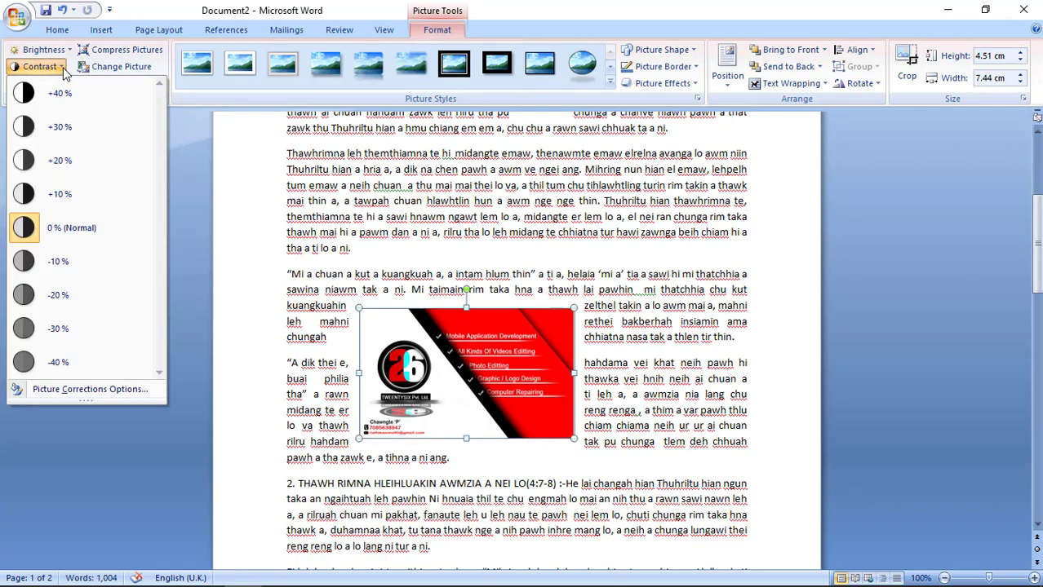
left_click(50, 329)
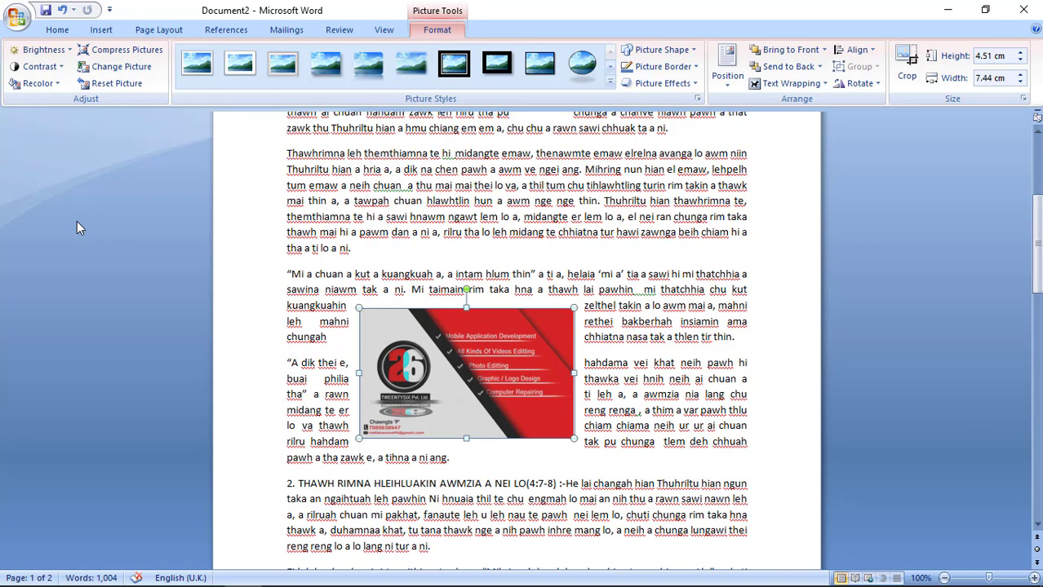
key("ctrl+z")
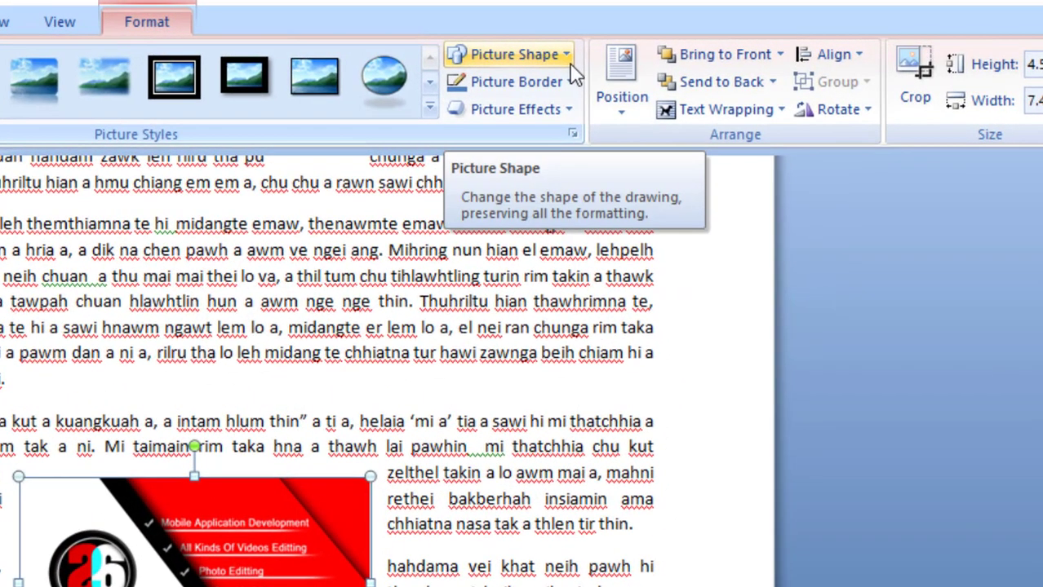
left_click(567, 54)
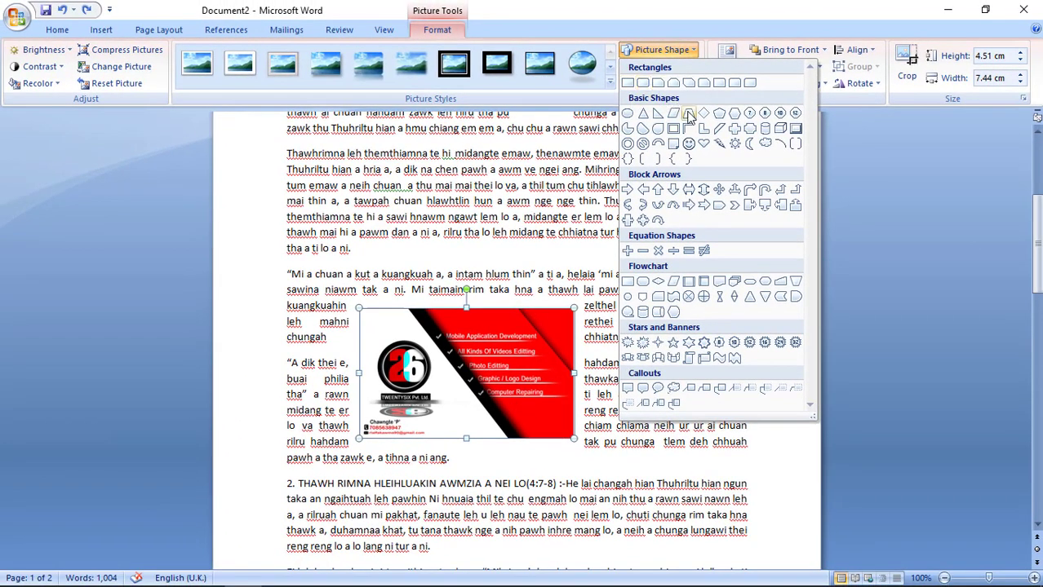
left_click(704, 144)
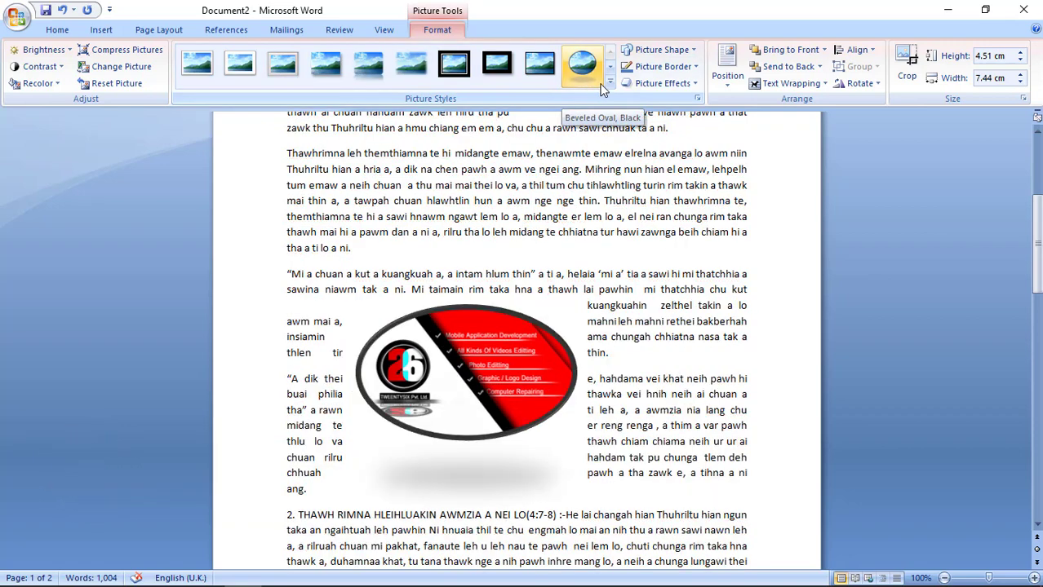
left_click(688, 53)
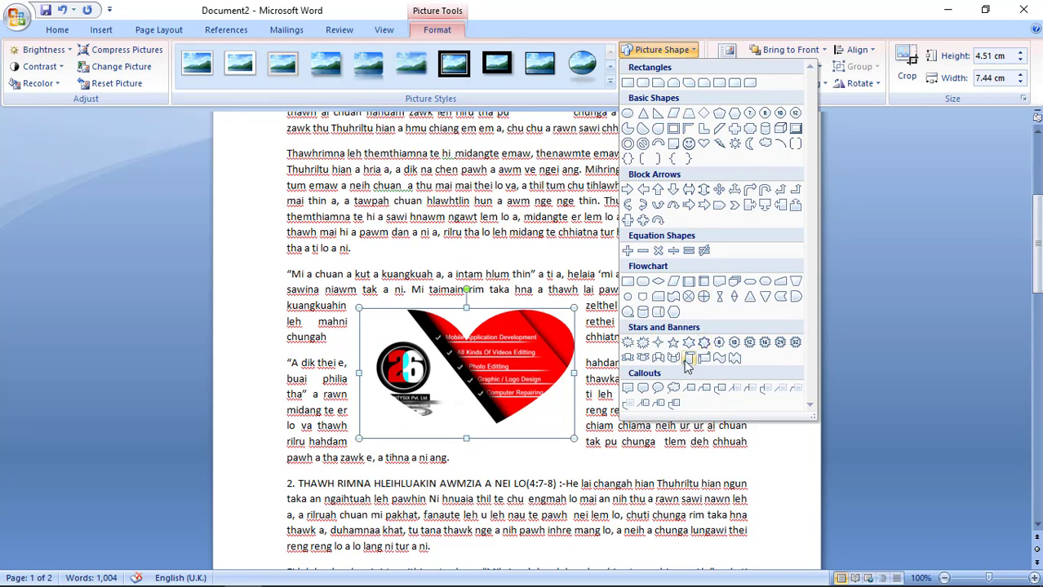
left_click(688, 359)
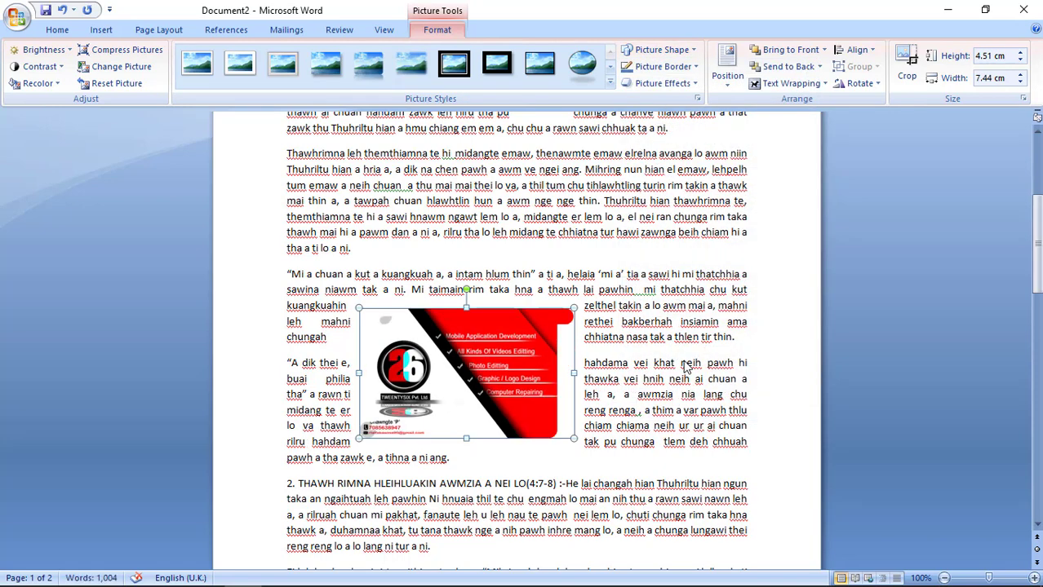
left_click(769, 353)
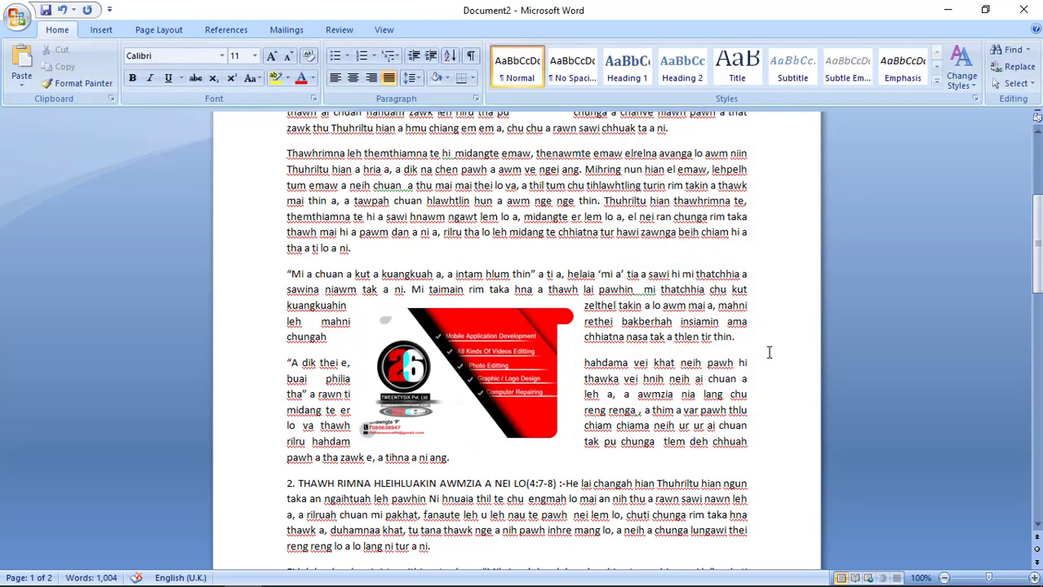
key("ctrl+z")
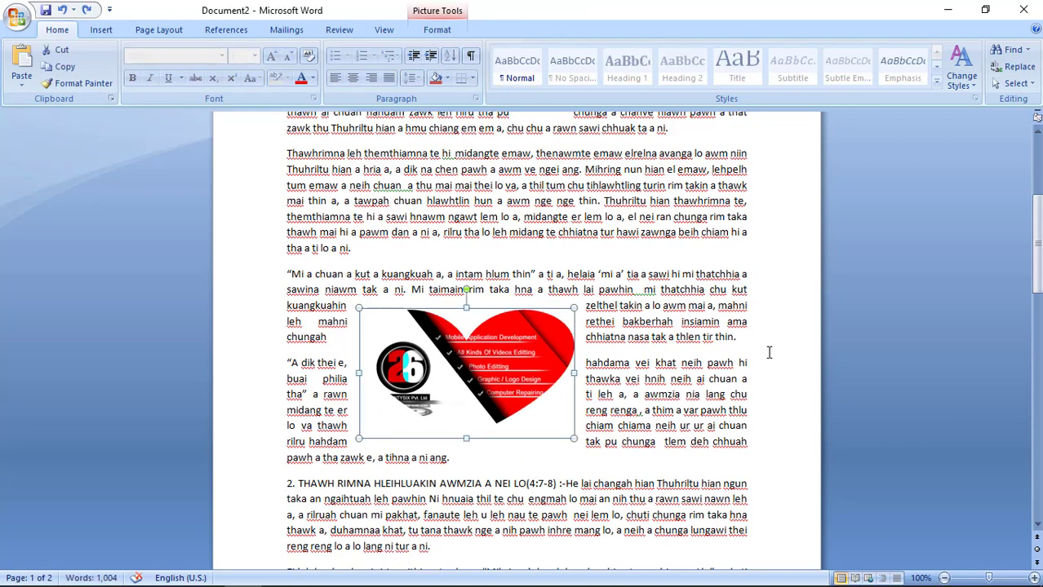
key("ctrl+z")
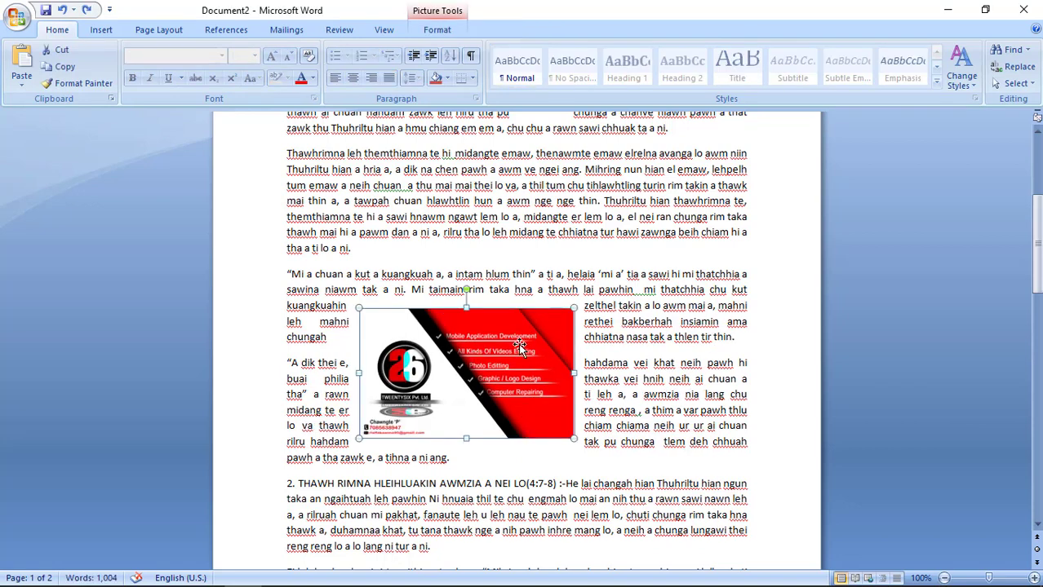
double_click(553, 368)
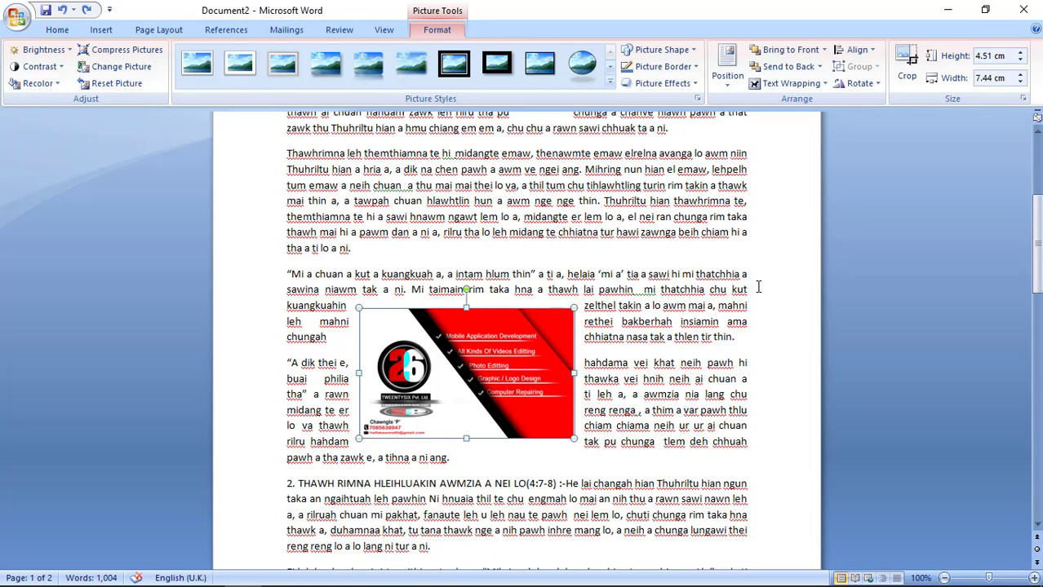
Step: Give the business card a solid Blue, Accent 1 border with 2¼ pt weight
left_click(695, 67)
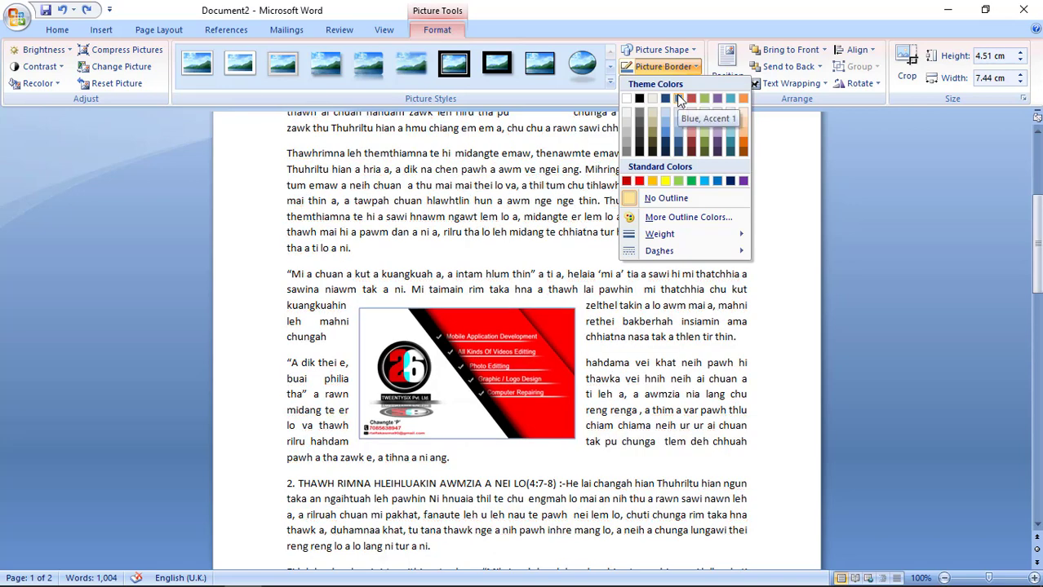
left_click(678, 98)
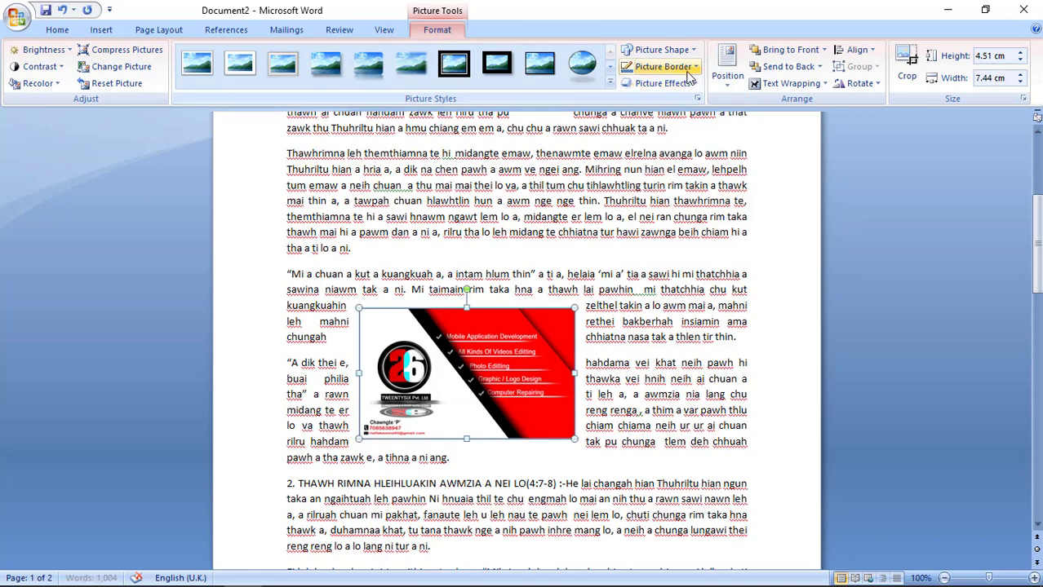
left_click(690, 70)
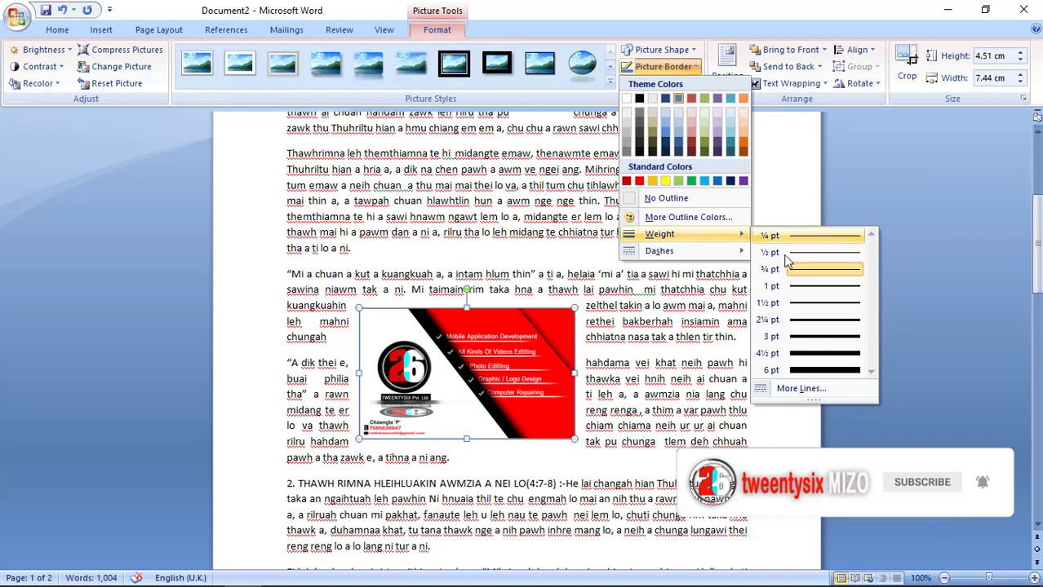
mouse_move(659, 234)
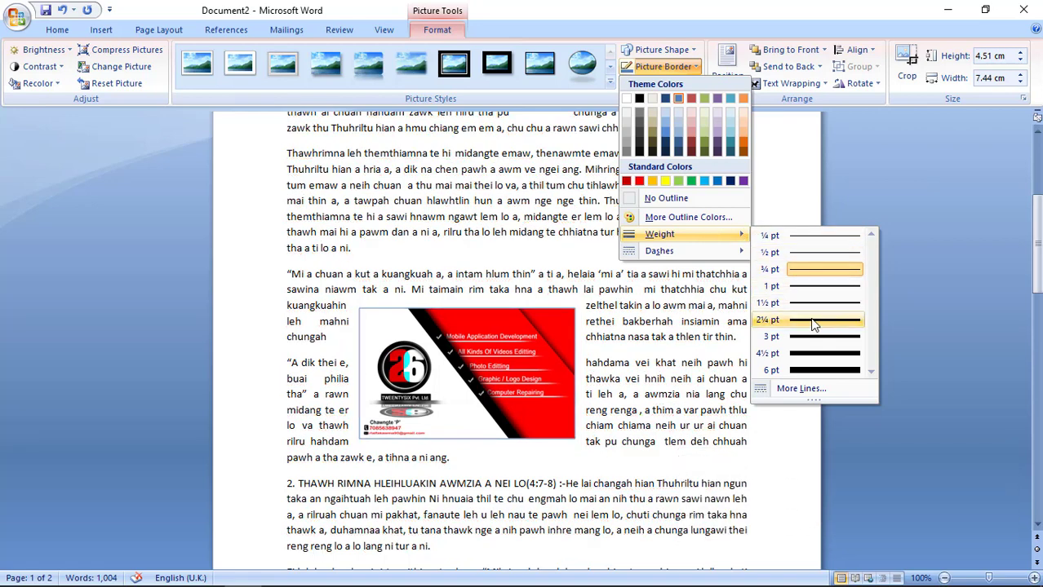
left_click(818, 371)
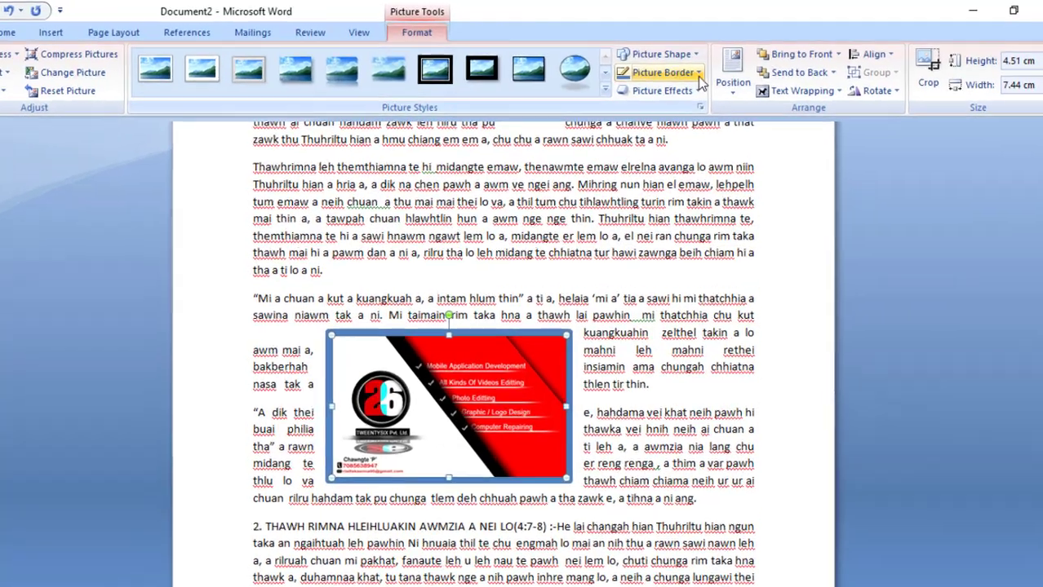
left_click(699, 74)
mouse_move(659, 250)
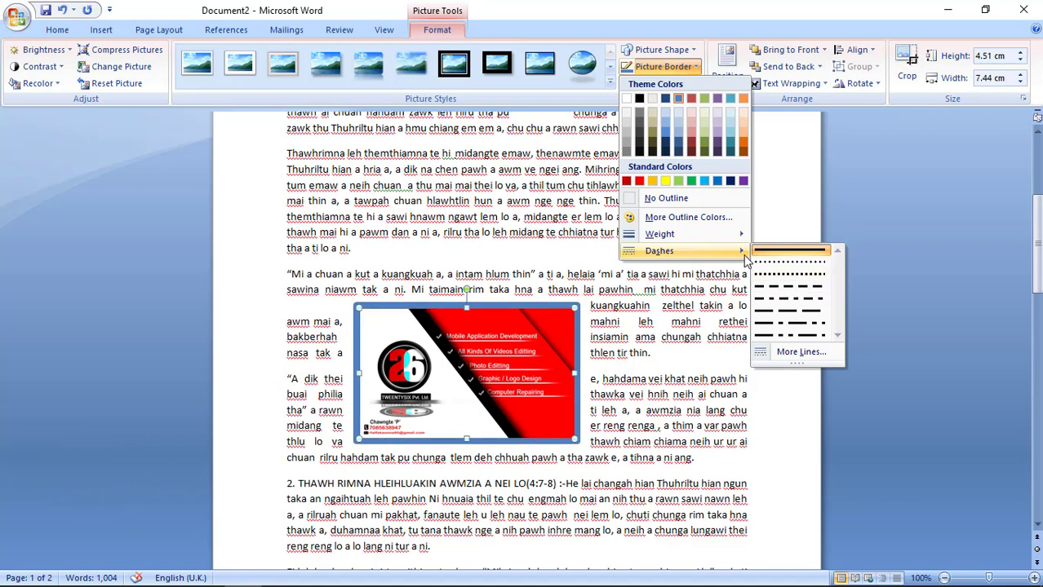
left_click(776, 255)
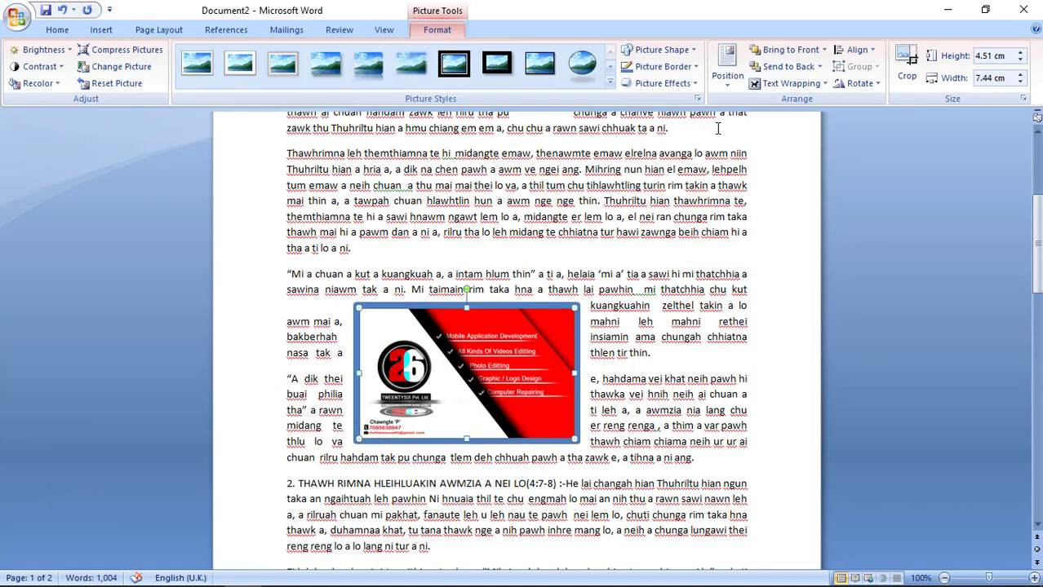
left_click(694, 84)
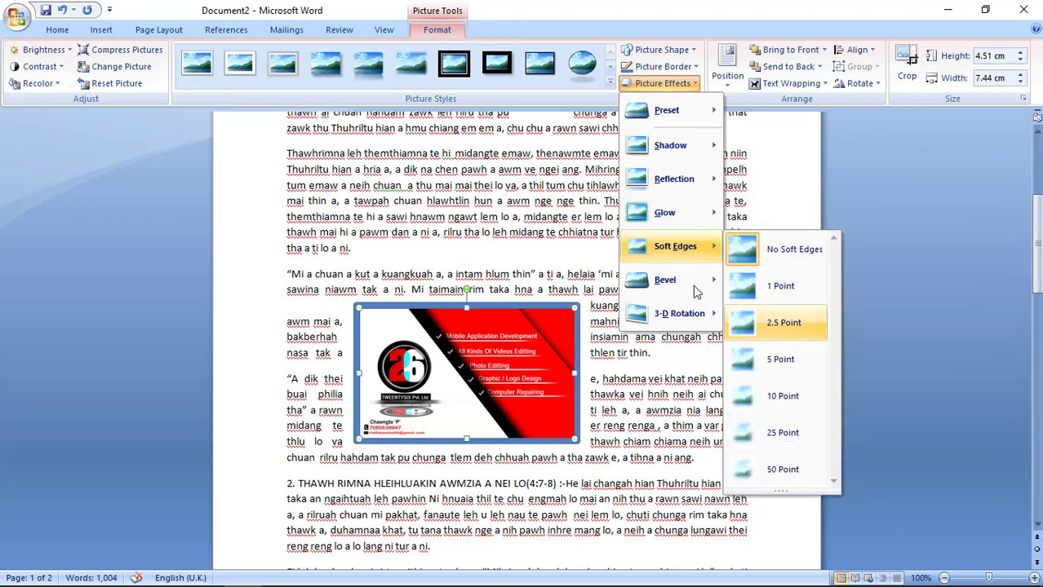
mouse_move(678, 313)
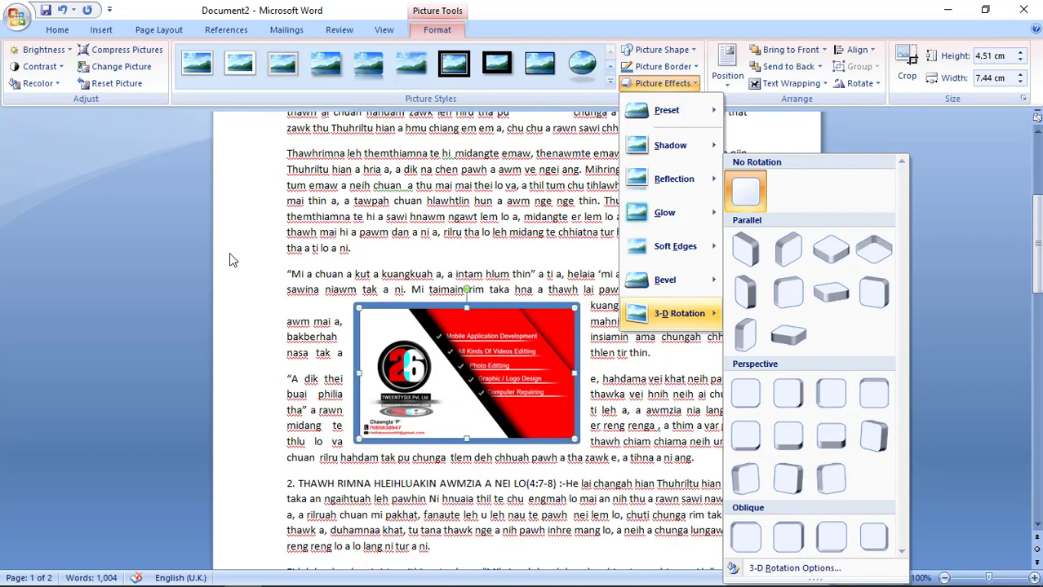
left_click(191, 246)
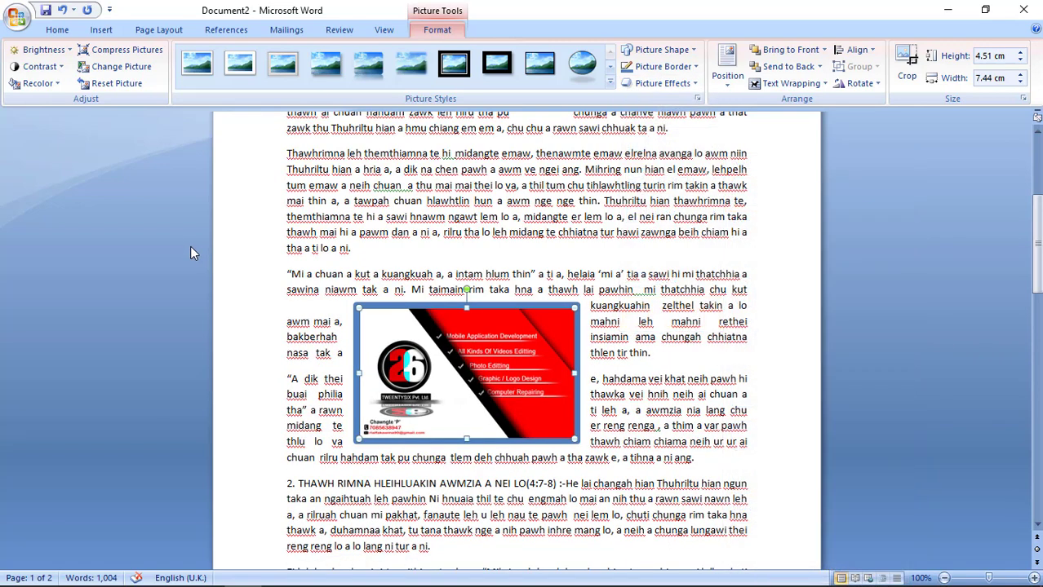